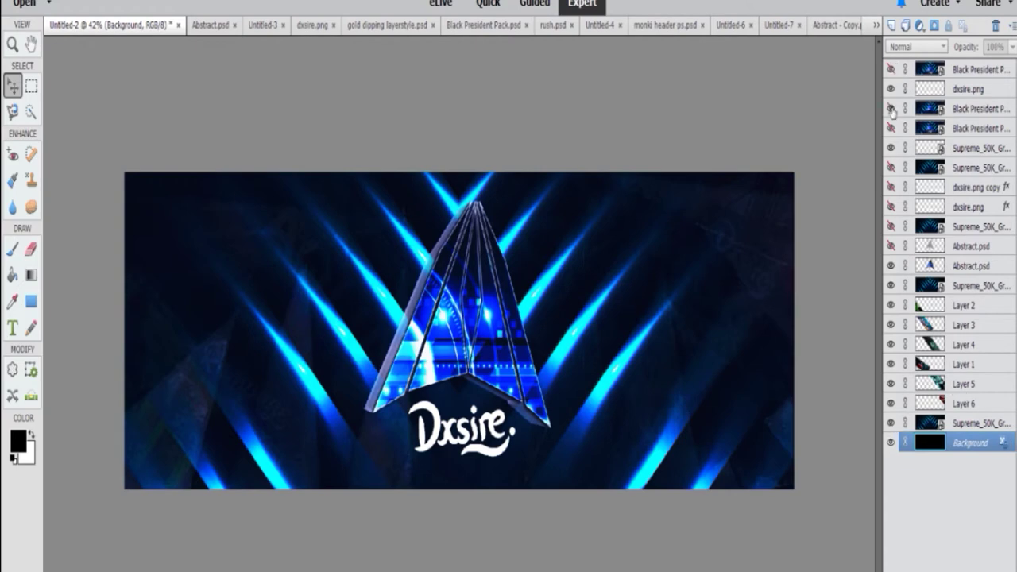
# Toggle the Dxsire banner's light-streak, light-ray and logo texture layers, ending with the texture shown
pyautogui.click(890, 285)
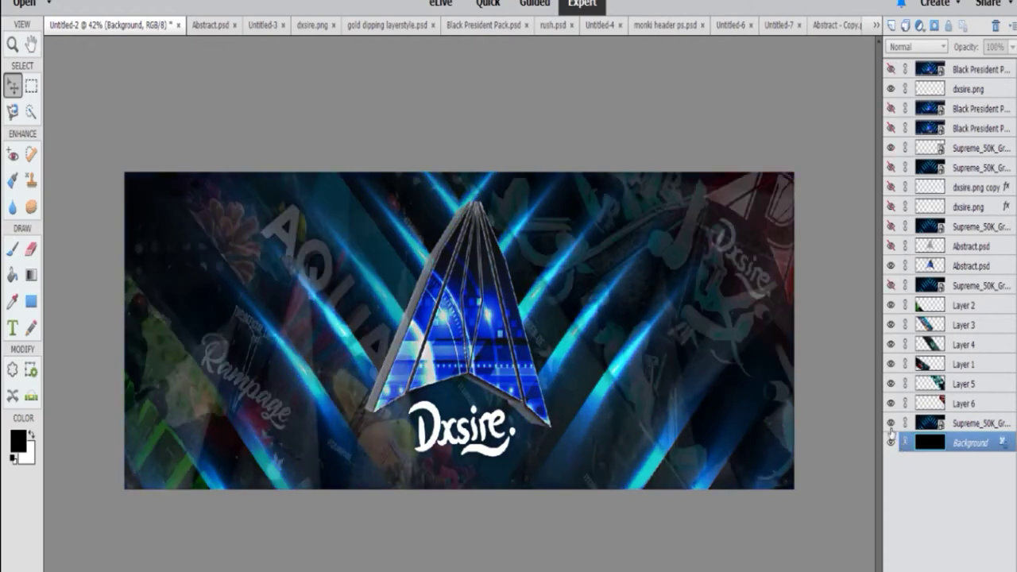
pyautogui.click(890, 423)
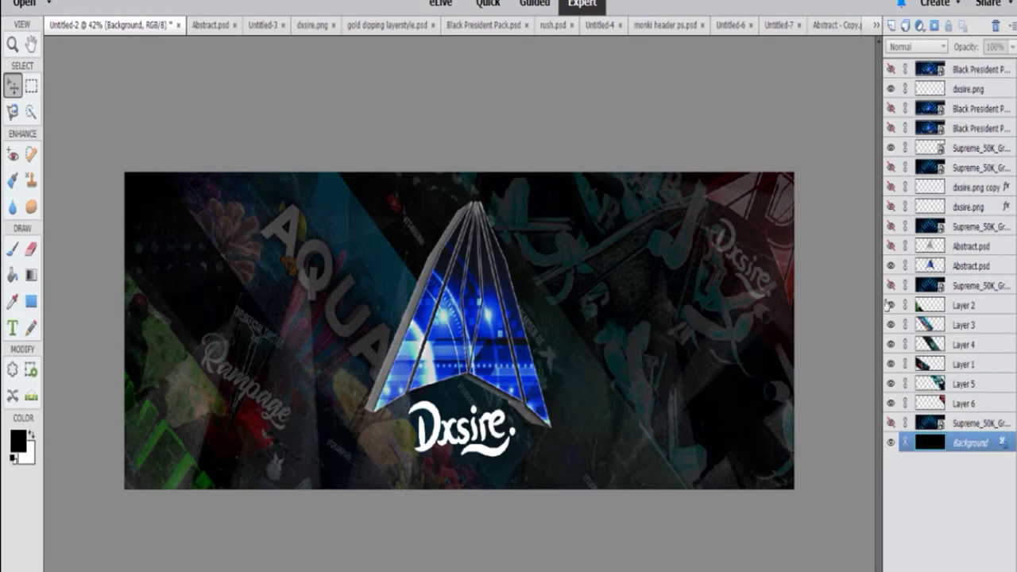
pyautogui.click(889, 286)
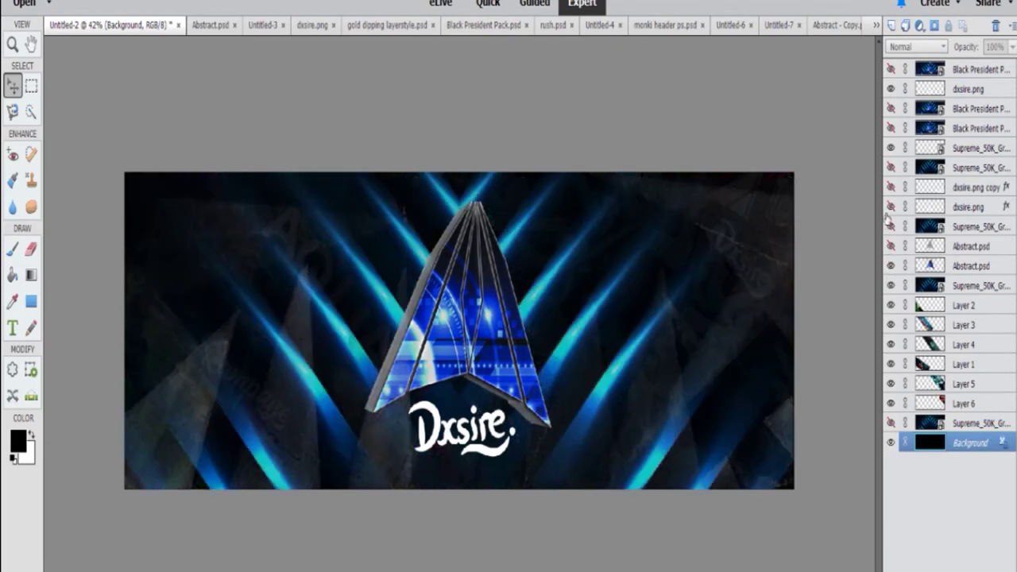
pyautogui.click(891, 227)
pyautogui.click(891, 168)
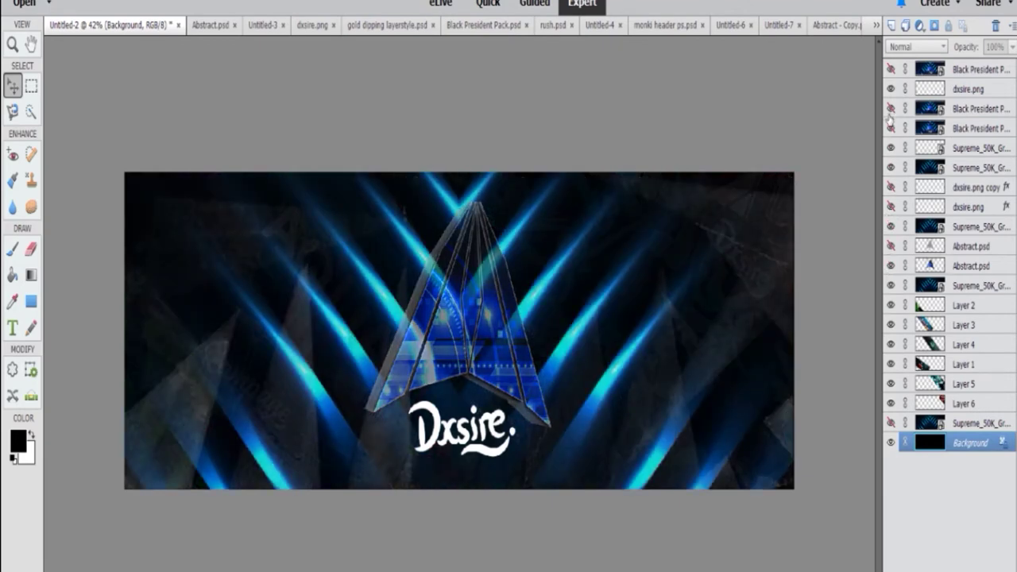
pyautogui.click(890, 111)
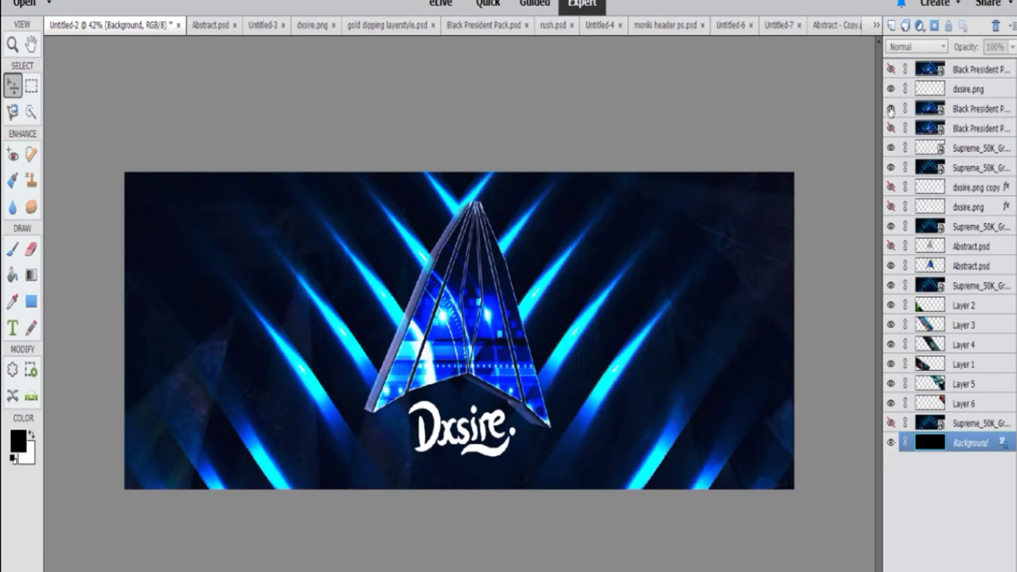
pyautogui.click(890, 111)
pyautogui.click(891, 108)
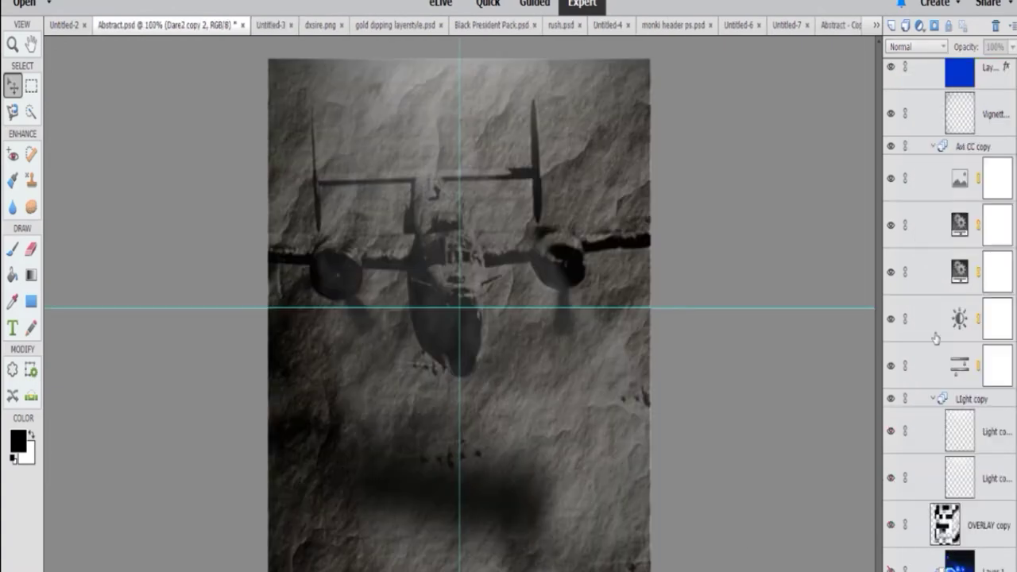
# Reveal the dark blue burst background on the Abstract.psd poster
pyautogui.scroll(-5, 921, 338)
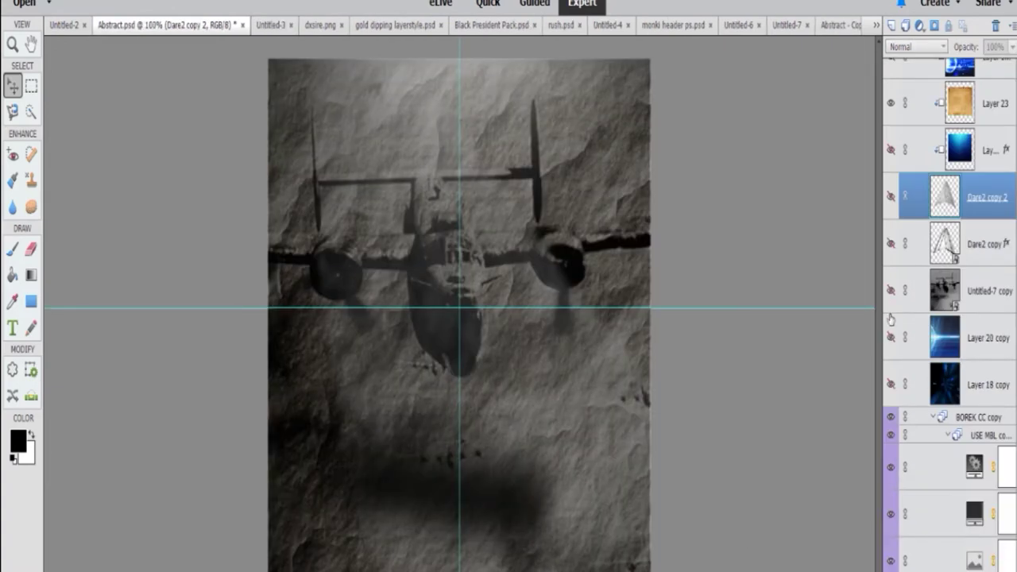
pyautogui.click(891, 290)
pyautogui.click(891, 291)
pyautogui.click(890, 384)
pyautogui.scroll(2, 890, 382)
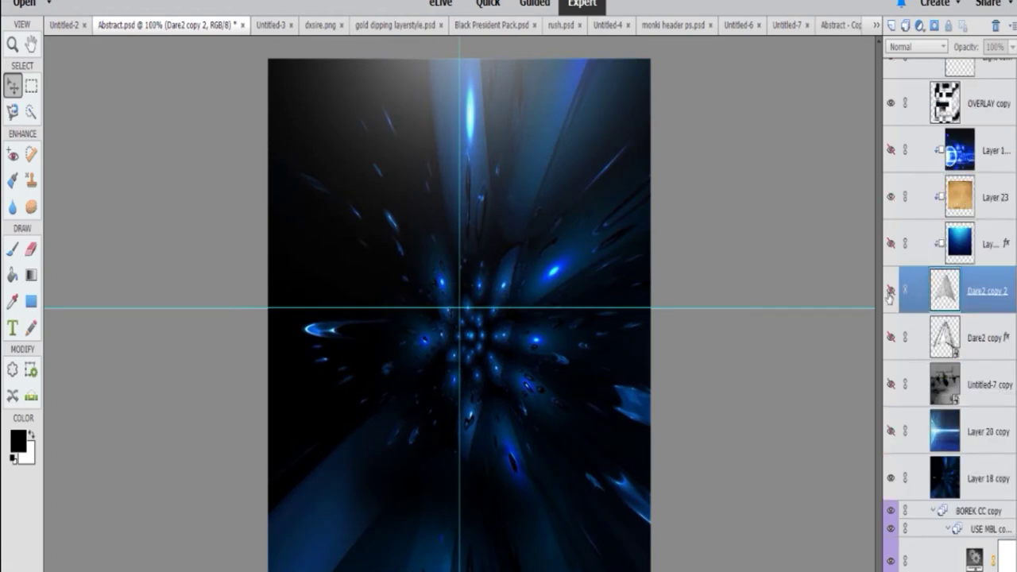
# Show the arrow shape and swap its golden paper texture for the blue tech texture
pyautogui.click(890, 291)
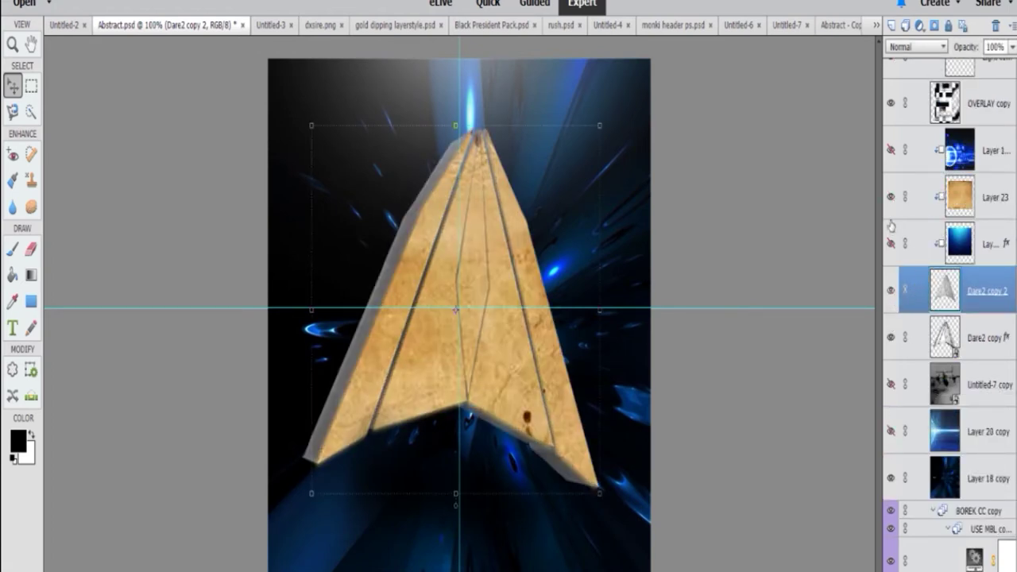
pyautogui.click(891, 197)
pyautogui.click(891, 151)
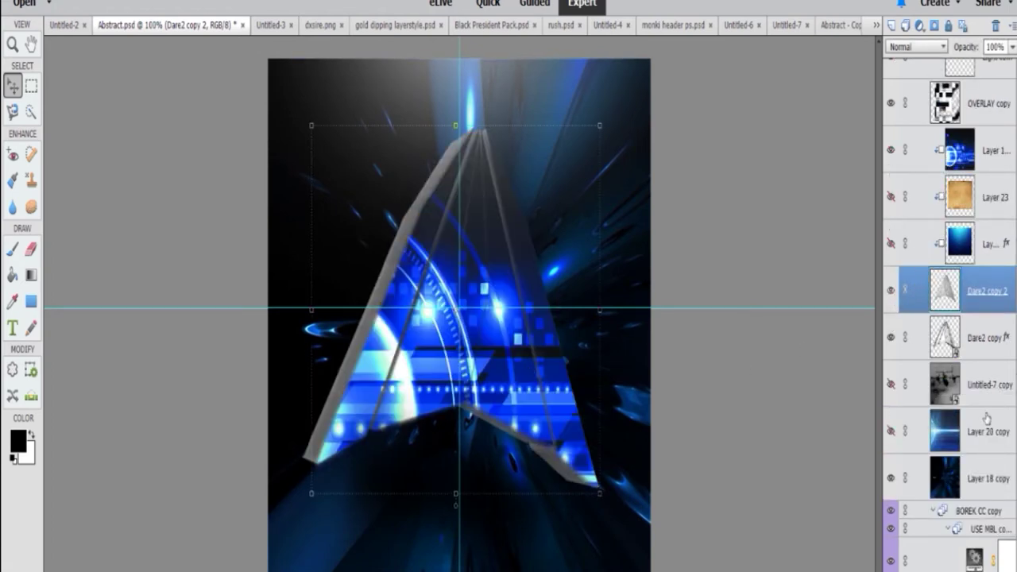
# Show the Dxsire logo on the poster, review its layer style unchanged, and return to Untitled-2
pyautogui.scroll(-15, 965, 457)
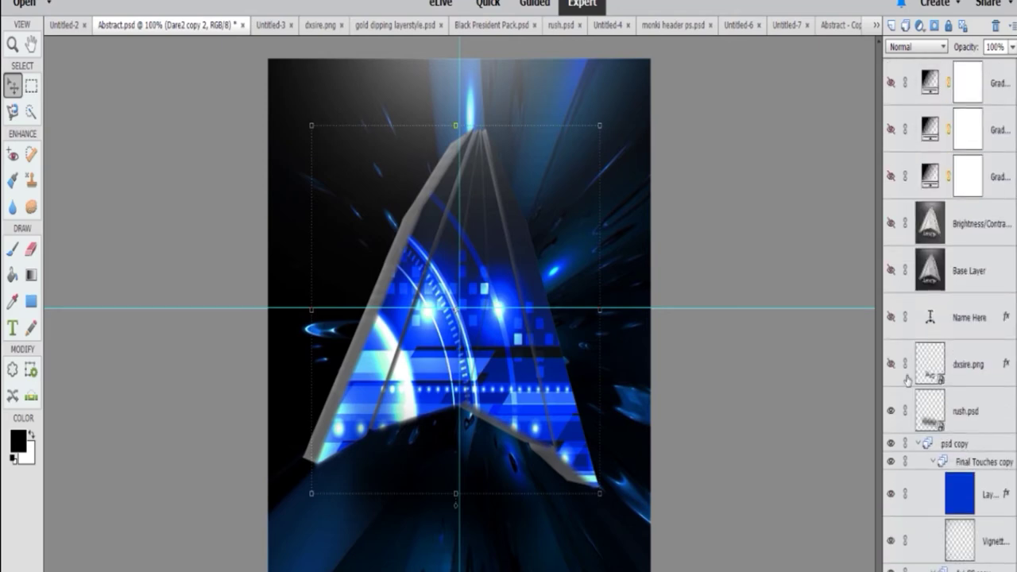
pyautogui.click(891, 364)
pyautogui.scroll(-5, 957, 512)
pyautogui.scroll(8, 957, 511)
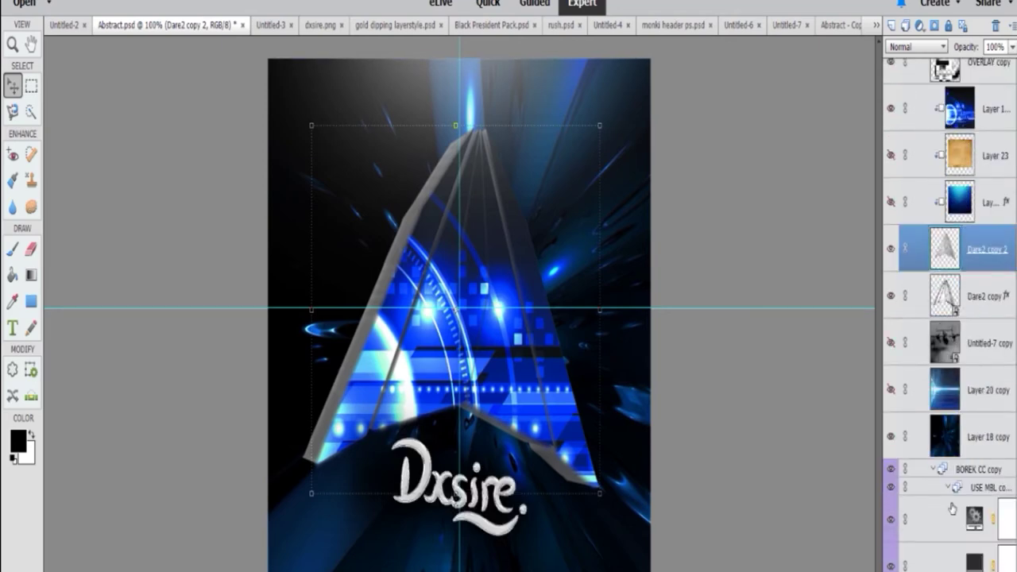
pyautogui.scroll(-8, 957, 512)
pyautogui.scroll(5, 957, 512)
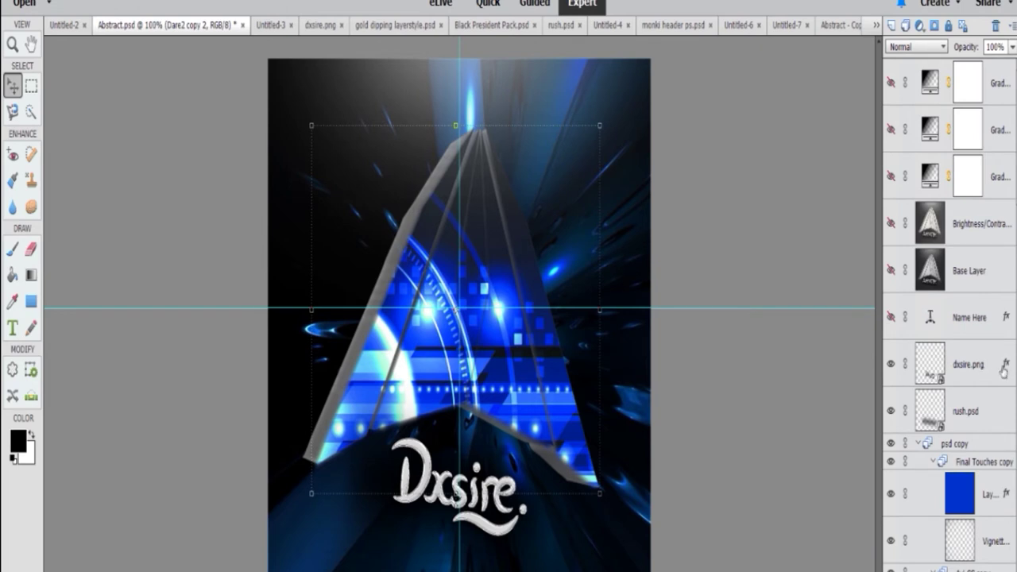
pyautogui.doubleClick(1006, 364)
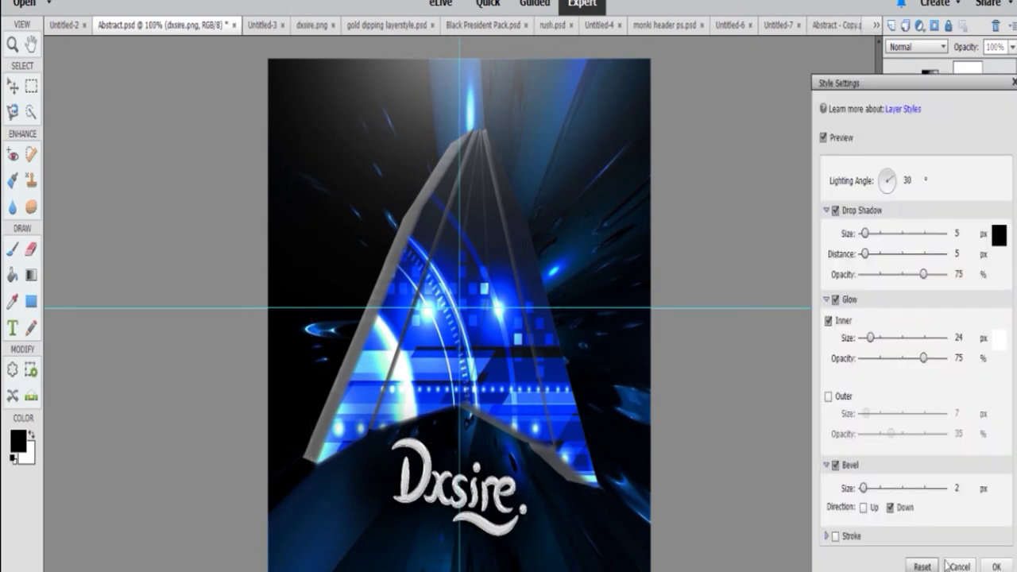
pyautogui.click(960, 566)
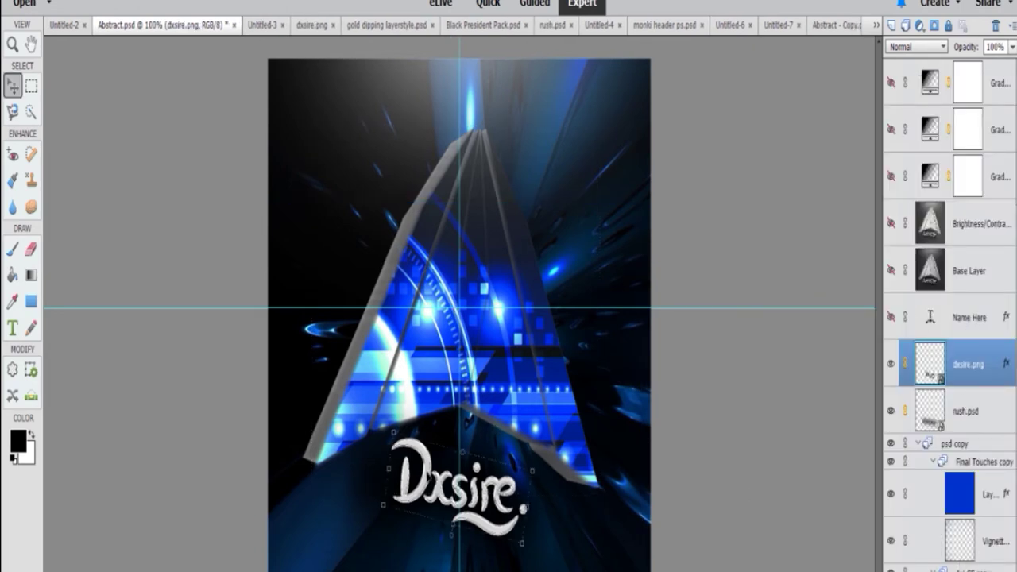
pyautogui.hotkey('ctrl', 'shift', 'Tab')
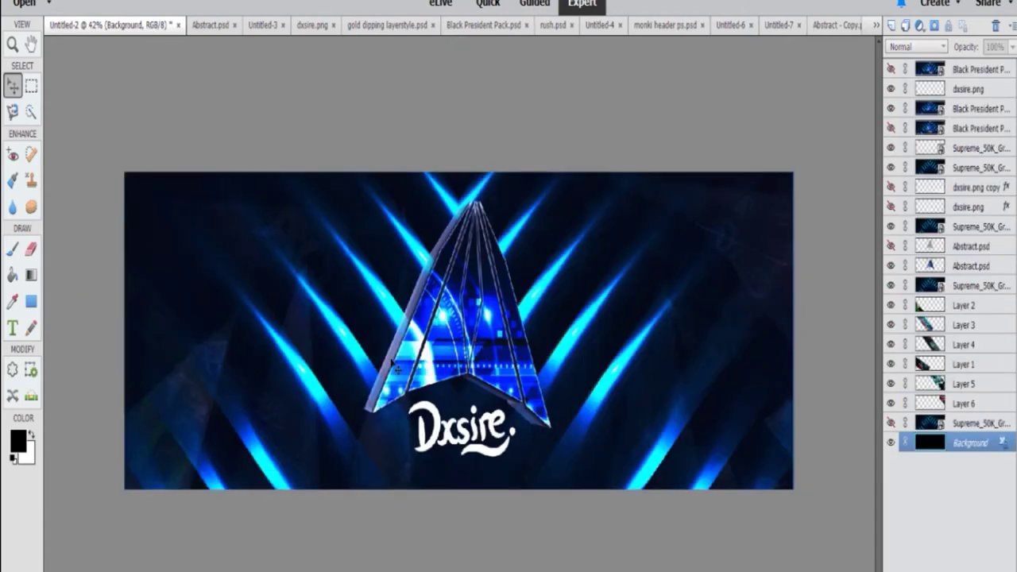
# Toggle the Dxsire banner's light-streak and blue beam layers to compare the collage beneath
pyautogui.click(891, 285)
pyautogui.click(891, 168)
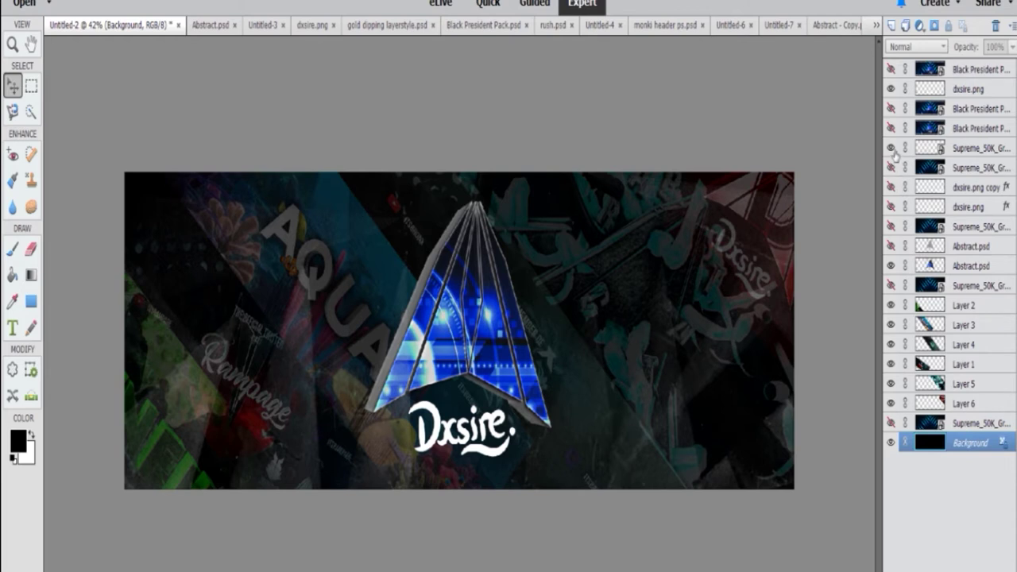
pyautogui.click(891, 149)
pyautogui.click(891, 423)
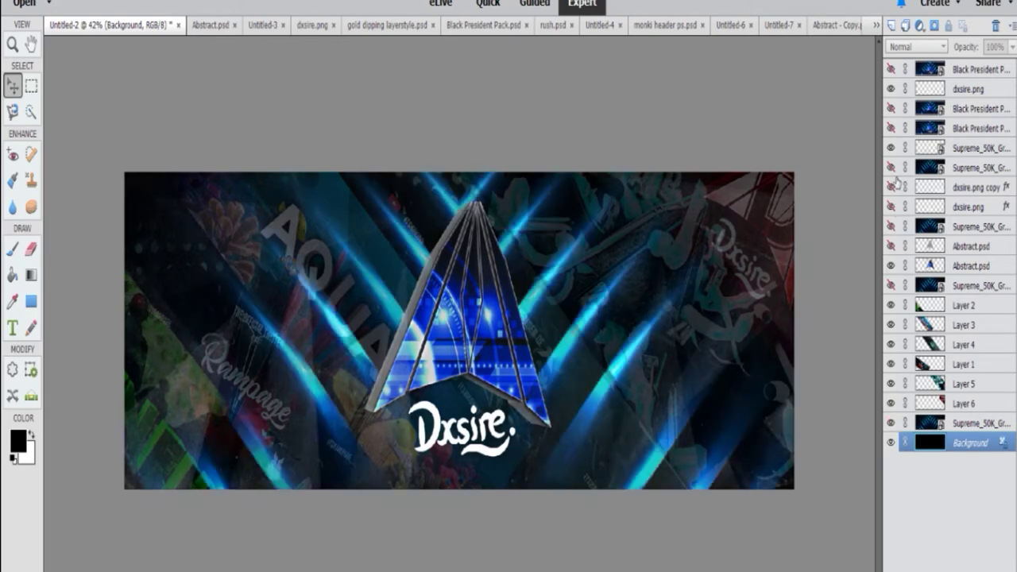
pyautogui.click(890, 227)
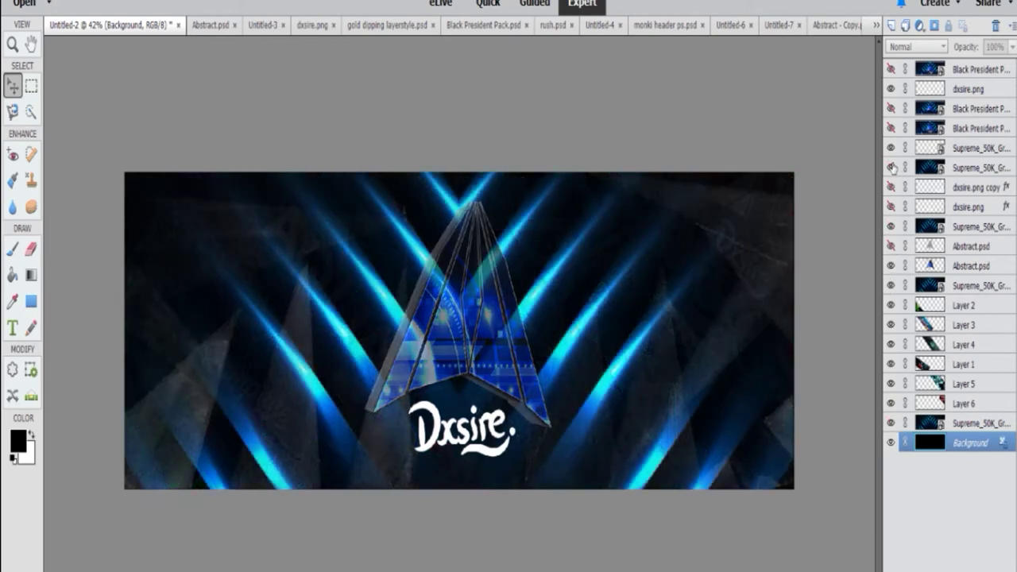
# Show the three Black President texture layers, then hide two of them again
pyautogui.click(891, 128)
pyautogui.click(890, 108)
pyautogui.click(891, 69)
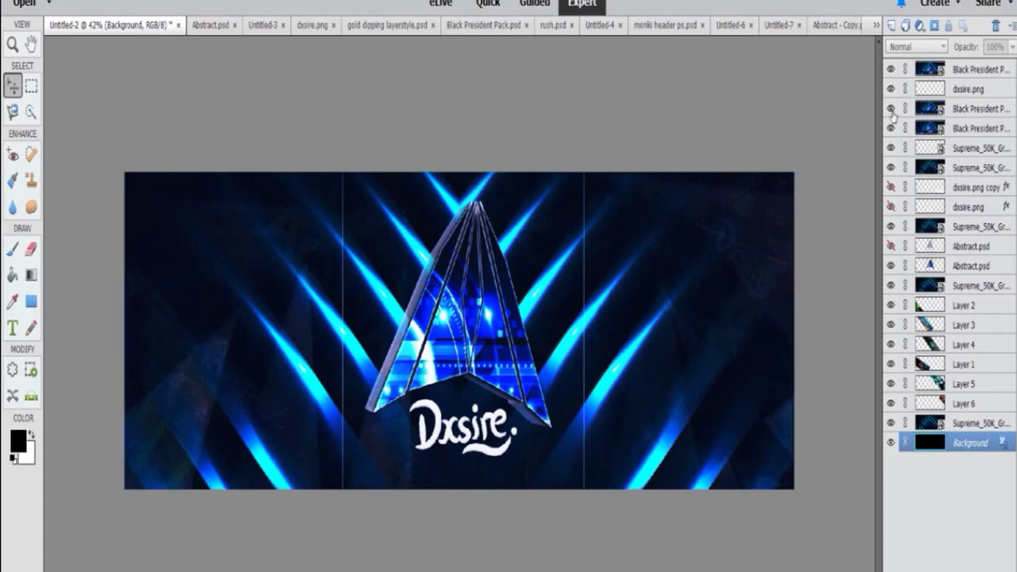
pyautogui.click(891, 108)
pyautogui.click(891, 128)
# Hide the upper light-ray layers, restore the light streak, and bring up monki header ps.psd
pyautogui.click(890, 167)
pyautogui.click(891, 227)
pyautogui.click(891, 285)
pyautogui.click(666, 25)
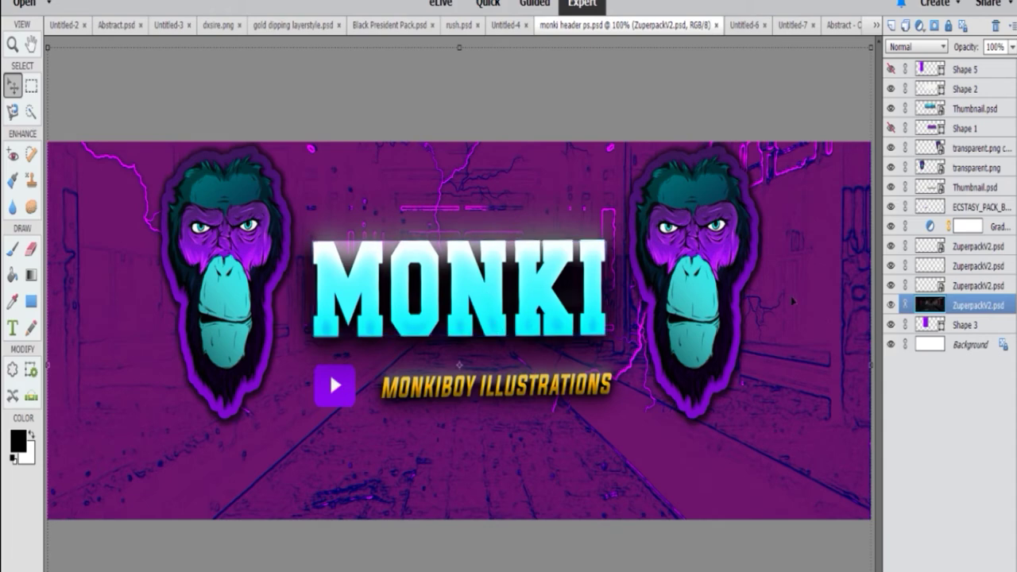
# Hide the magenta overlay, ZuperpackV2 layers, gradient tint, play button, tagline, monkey heads and MONKI title
pyautogui.click(890, 307)
pyautogui.click(890, 307)
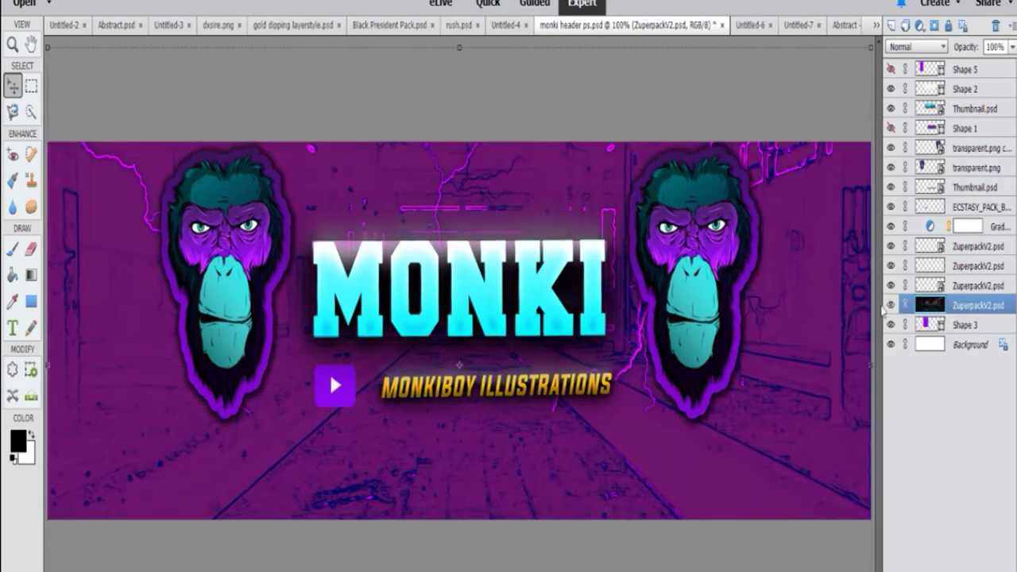
pyautogui.click(890, 285)
pyautogui.click(890, 265)
pyautogui.click(890, 247)
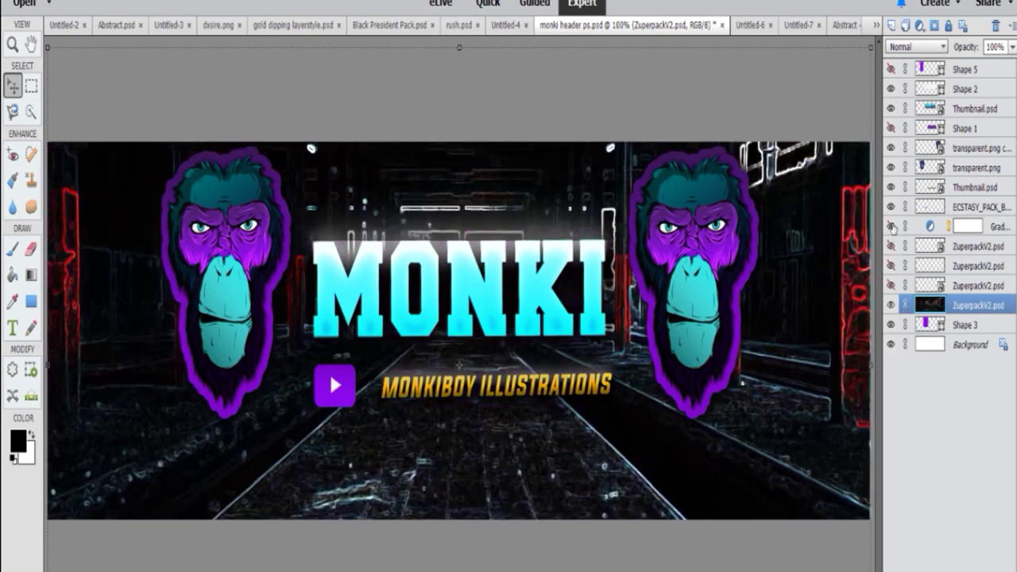
pyautogui.click(891, 226)
pyautogui.click(891, 206)
pyautogui.click(891, 188)
pyautogui.click(890, 167)
pyautogui.click(891, 148)
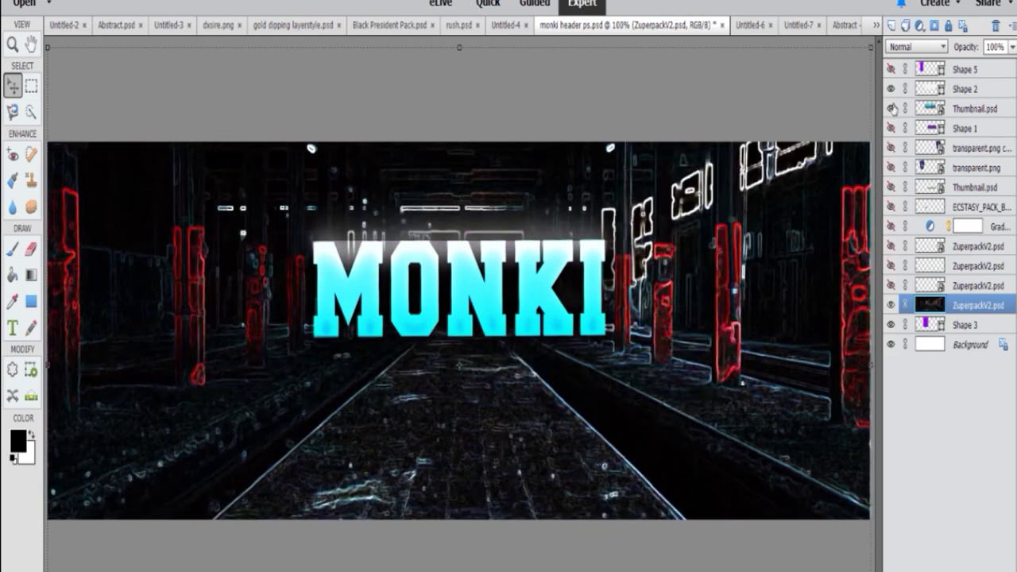
pyautogui.click(891, 108)
pyautogui.click(890, 89)
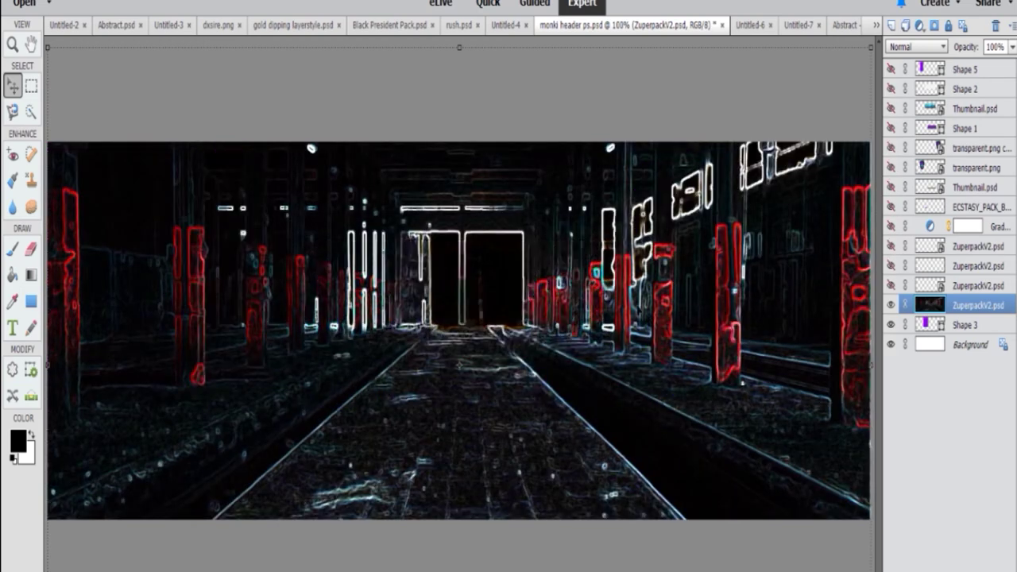
# Show the left, right and centre lightning bolts and re-enable the purple Gradient Map
pyautogui.click(891, 285)
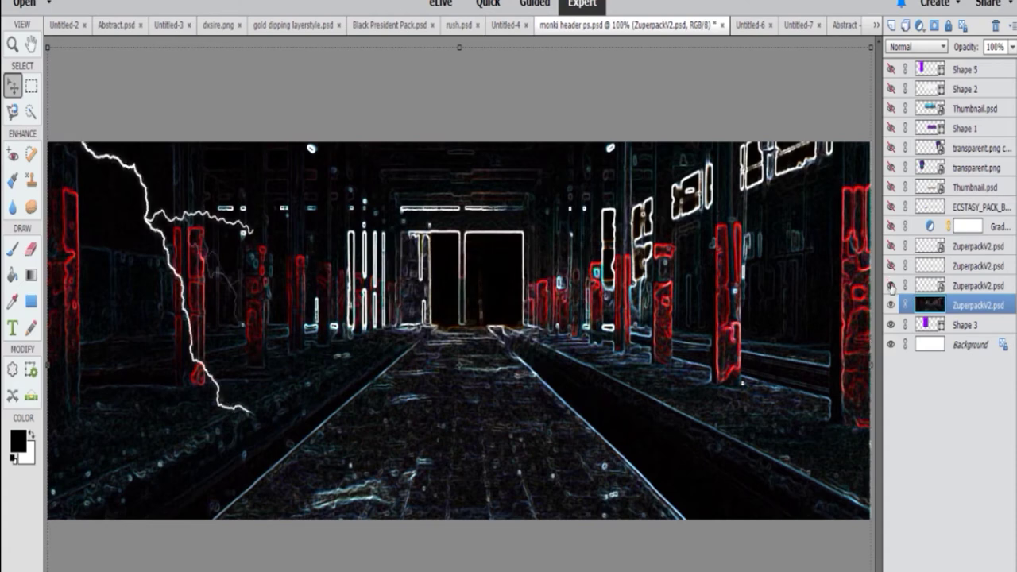
pyautogui.click(891, 285)
pyautogui.click(891, 285)
pyautogui.click(890, 266)
pyautogui.click(891, 246)
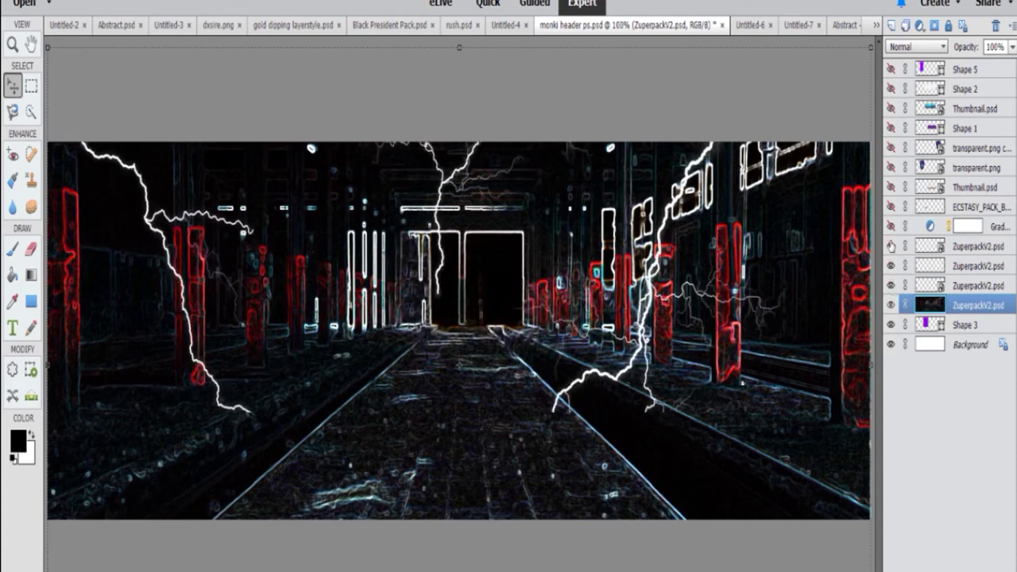
pyautogui.click(891, 226)
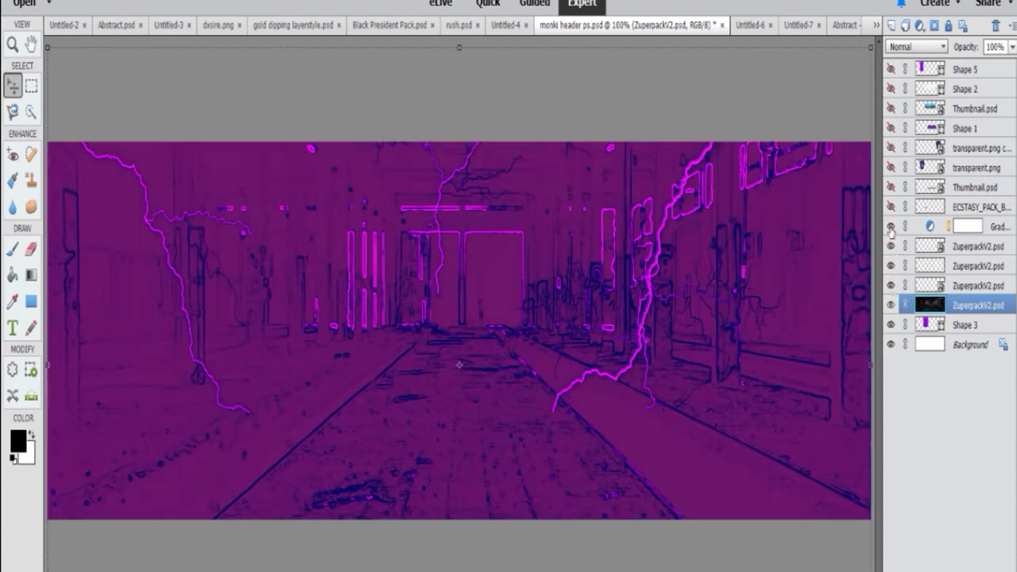
# Review the Gradient Map settings, then restore the play button, MONKIBOY ILLUSTRATIONS tagline and both monkey heads
pyautogui.doubleClick(928, 225)
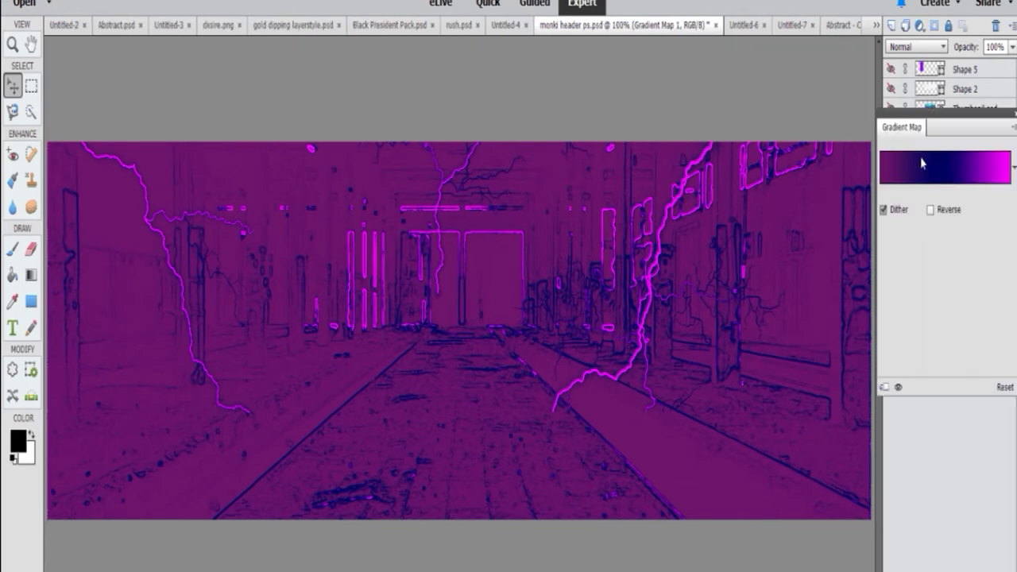
pyautogui.click(1013, 125)
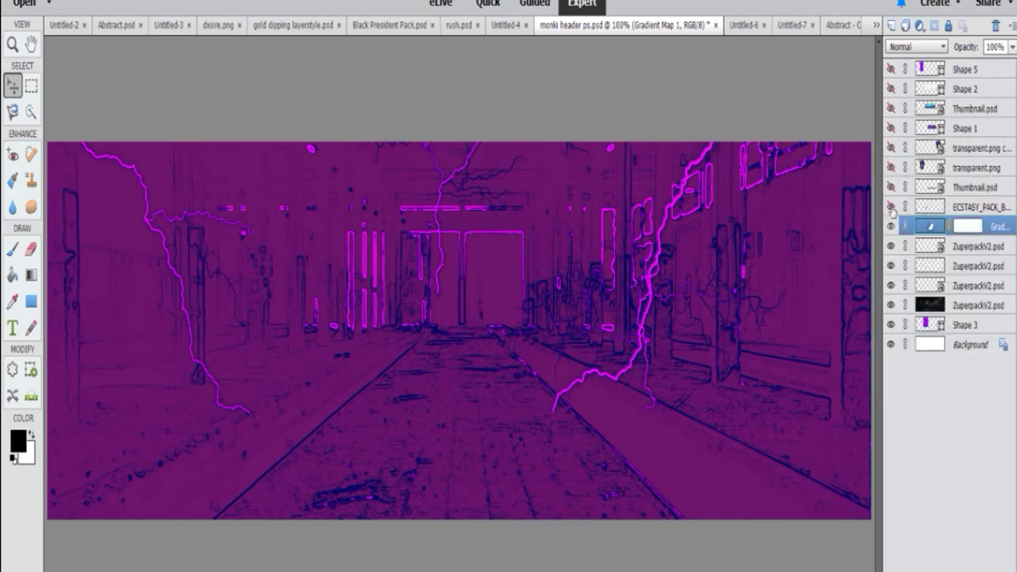
pyautogui.click(890, 207)
pyautogui.click(891, 187)
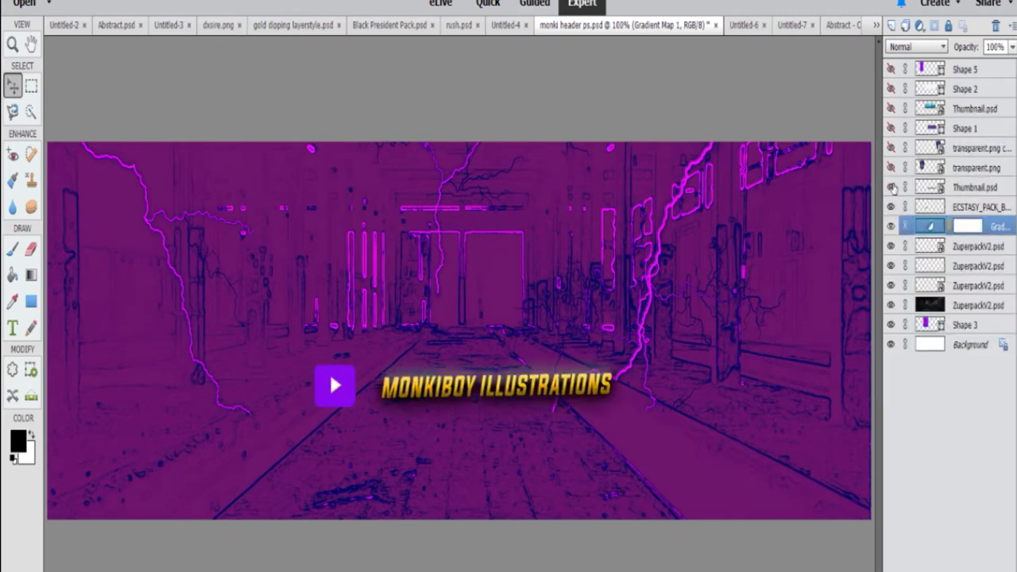
pyautogui.click(891, 168)
pyautogui.click(891, 148)
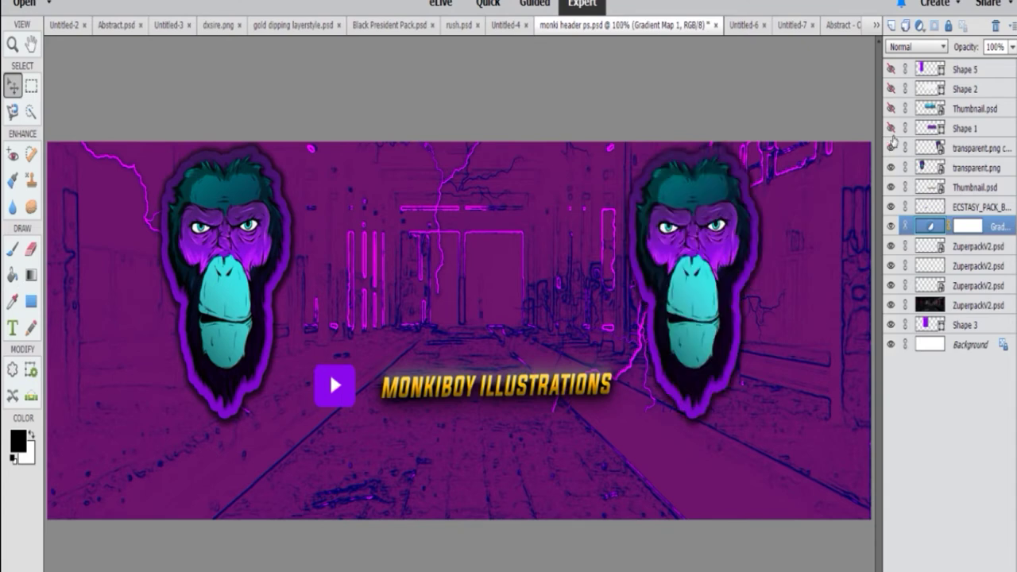
# Show the MONKI title with Shape 2 instead of the Shape 1 band, and select Shape 3
pyautogui.click(890, 127)
pyautogui.click(892, 108)
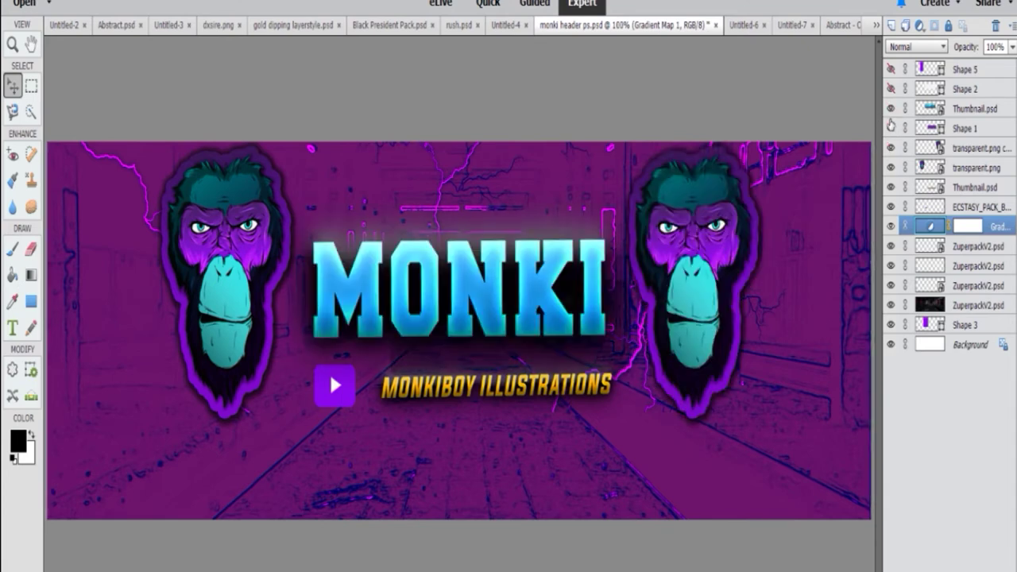
pyautogui.click(892, 127)
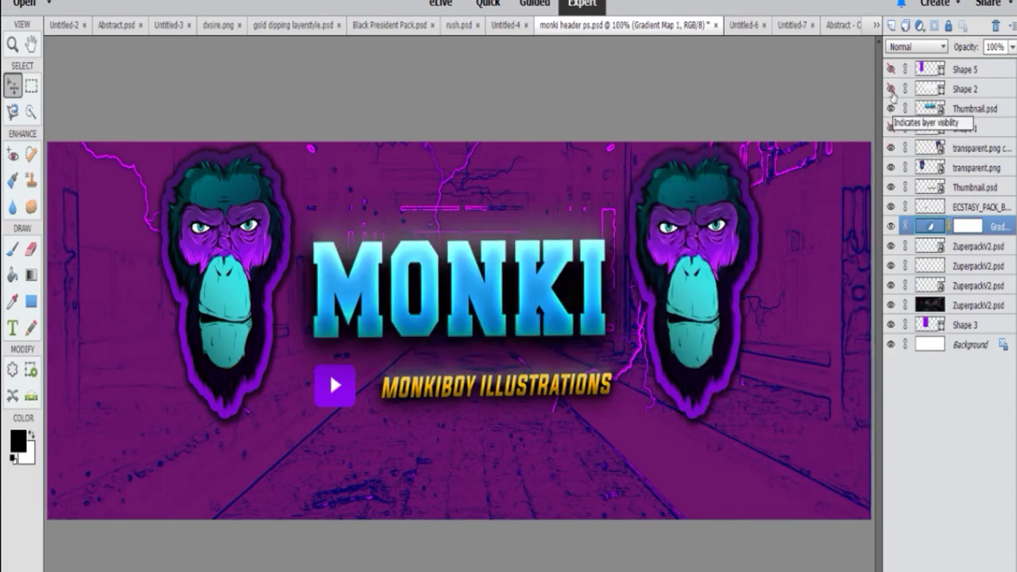
pyautogui.click(891, 89)
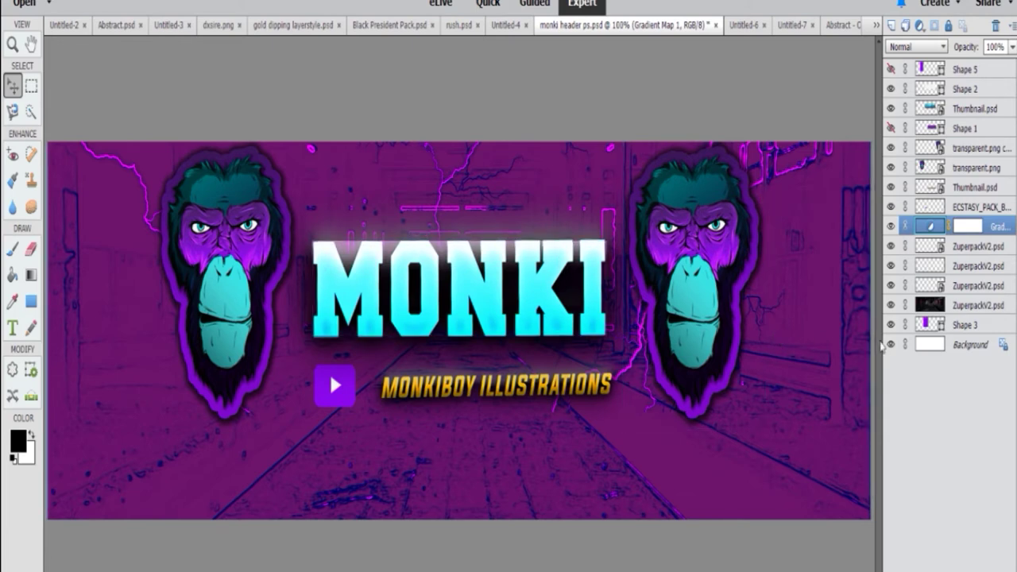
pyautogui.click(962, 326)
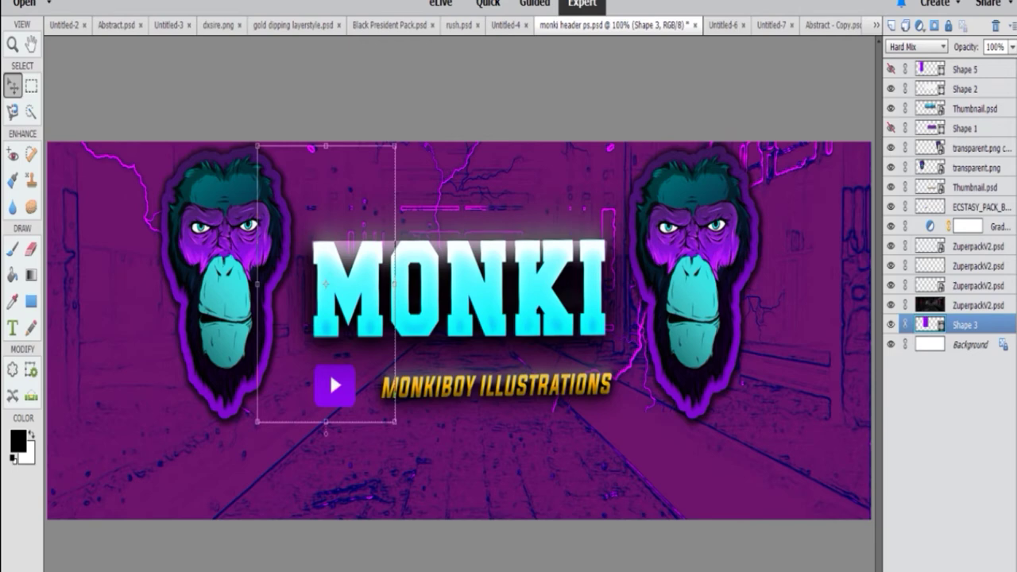
# Cycle past the BUDS banner to the Untitled-7 AVNTRIX header
pyautogui.hotkey('ctrl', 'Tab')
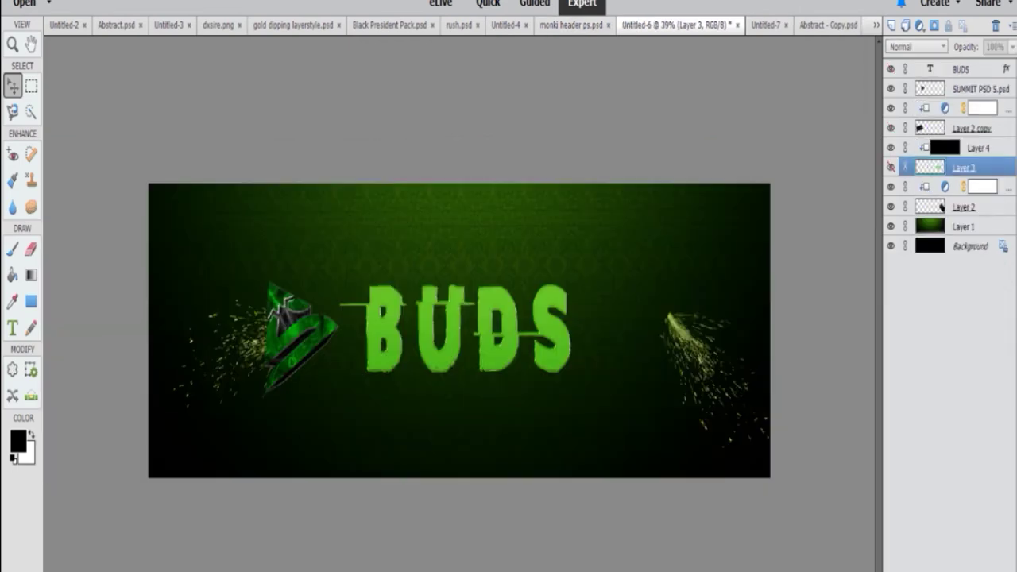
pyautogui.hotkey('ctrl', 'Tab')
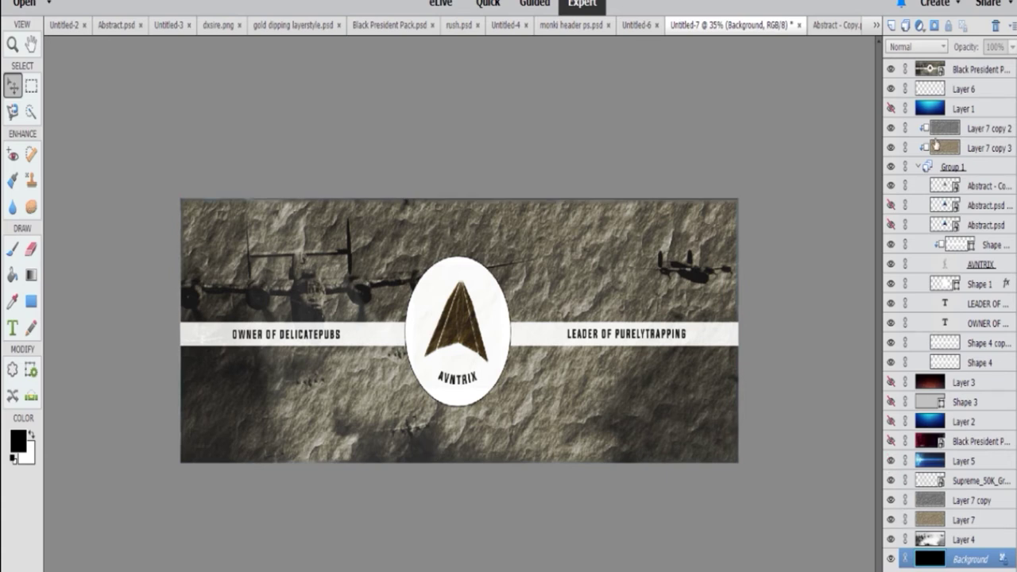
# Hide the stone textures and try the Abstract overlays on the logo triangle, returning it to brown
pyautogui.moveTo(890, 151); pyautogui.dragTo(895, 103)
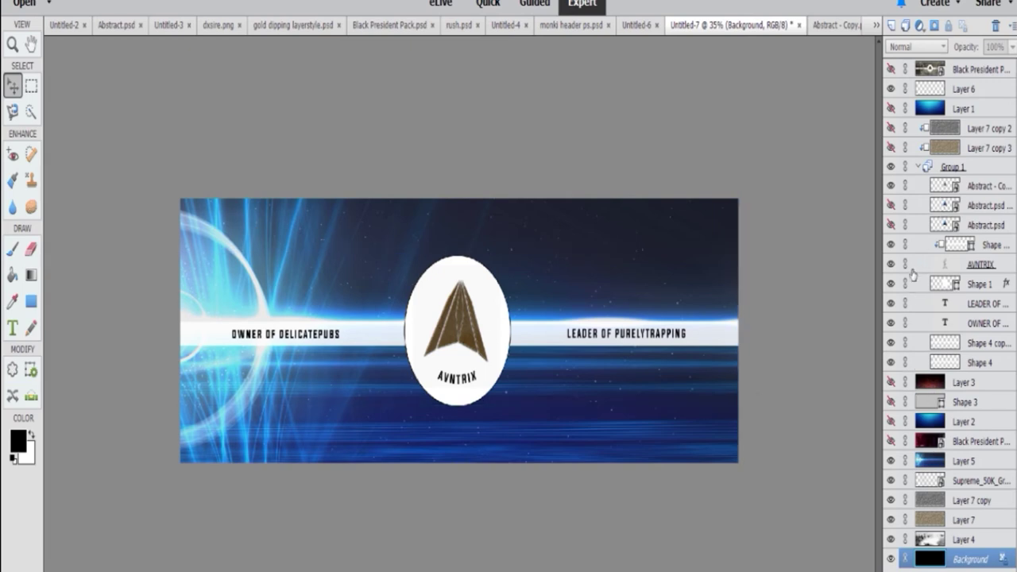
pyautogui.click(891, 205)
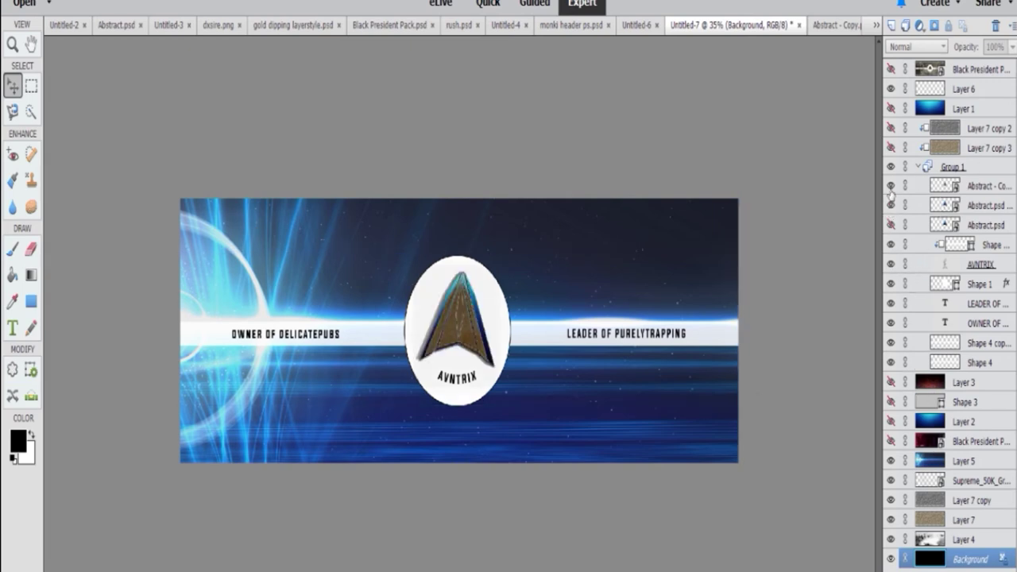
pyautogui.click(890, 186)
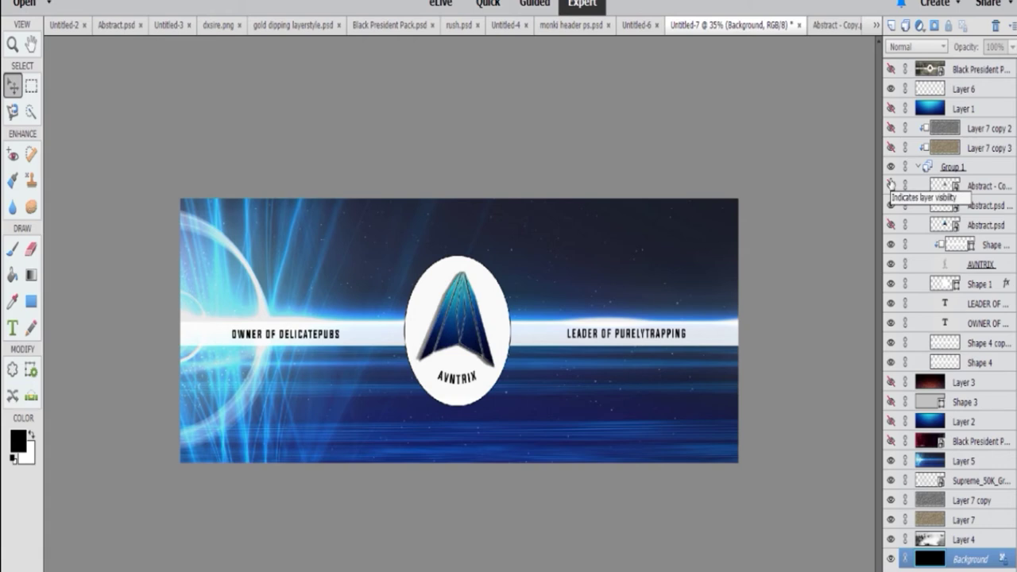
pyautogui.click(891, 186)
pyautogui.click(890, 205)
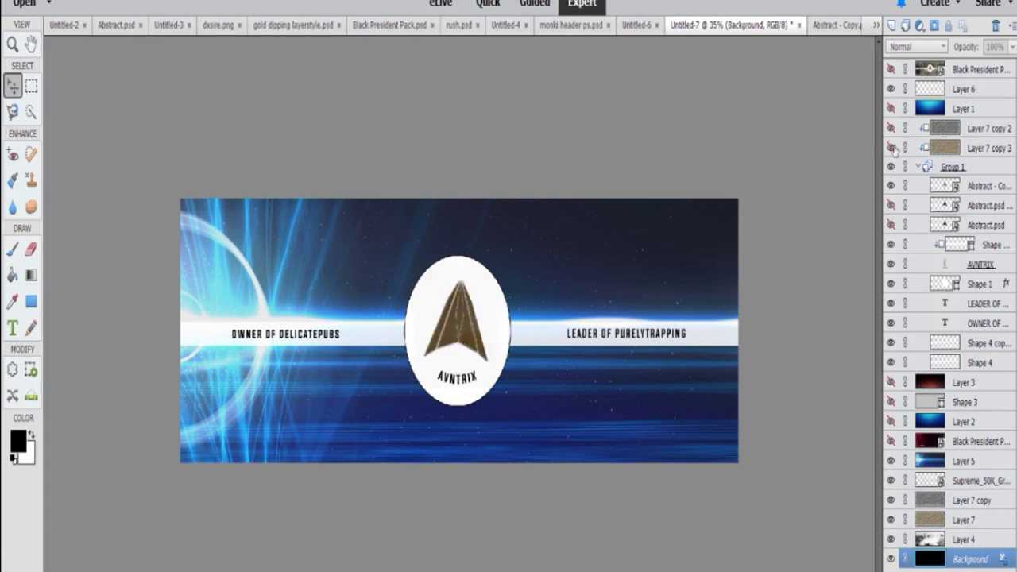
# Hide Layer 7 and Layer 7 copy to reveal the planes scene, then restore both textures
pyautogui.click(890, 460)
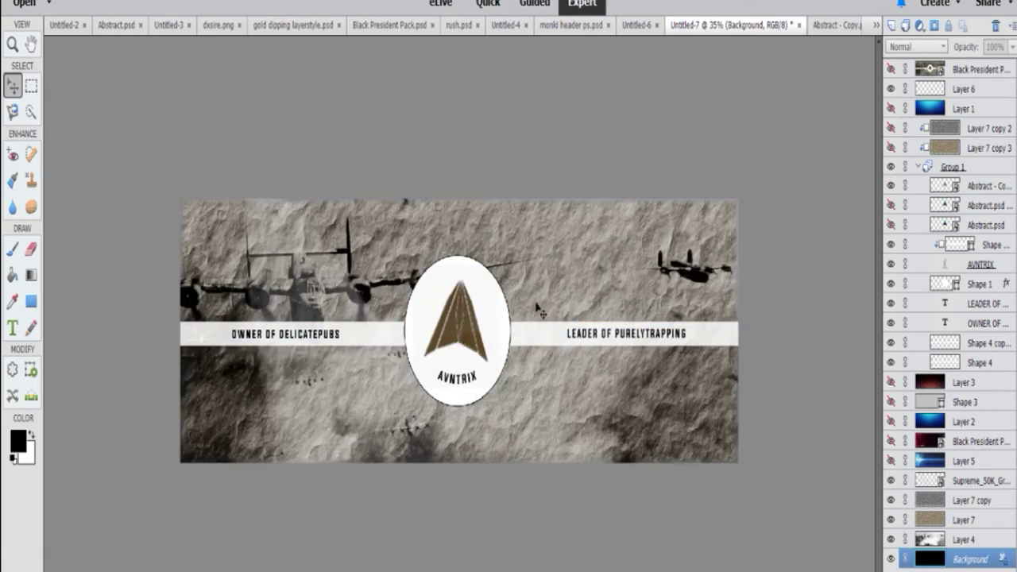
pyautogui.click(890, 520)
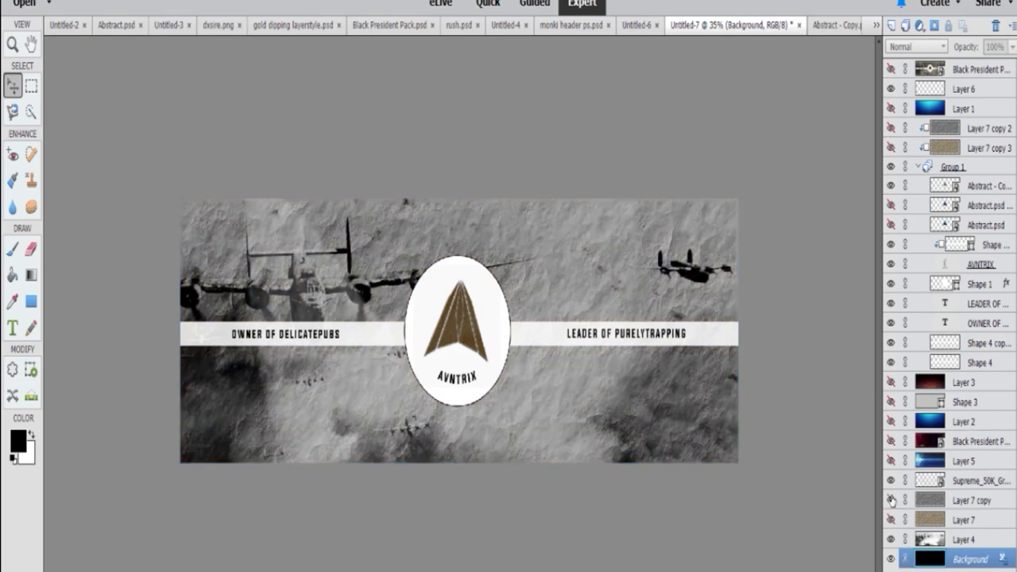
pyautogui.click(891, 500)
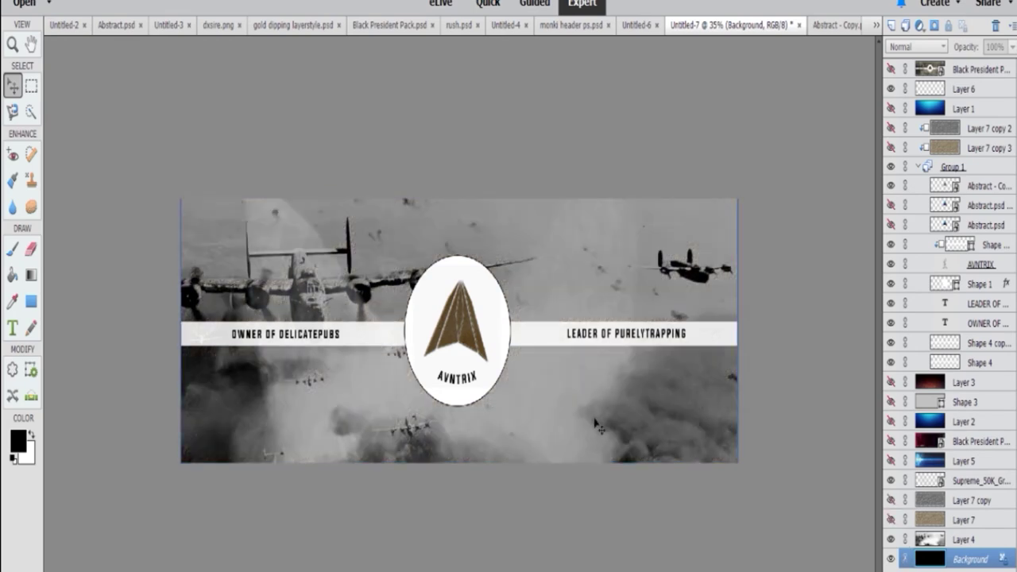
pyautogui.click(890, 520)
pyautogui.click(891, 500)
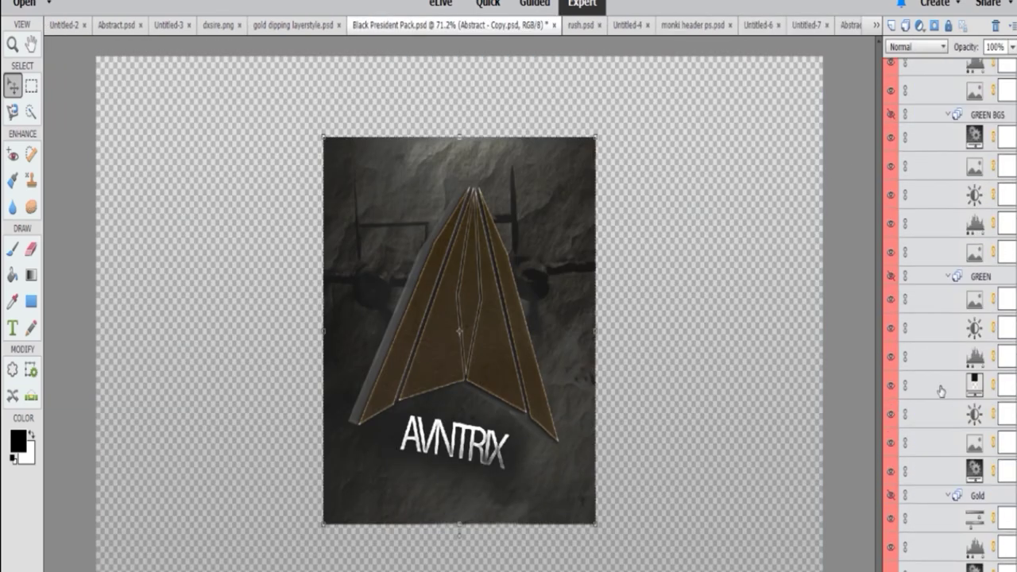
# Browse Abstract - Copy.psd's layers, selecting Layer 17 then Layer 18, and return to Untitled-7
pyautogui.scroll(-7, 940, 391)
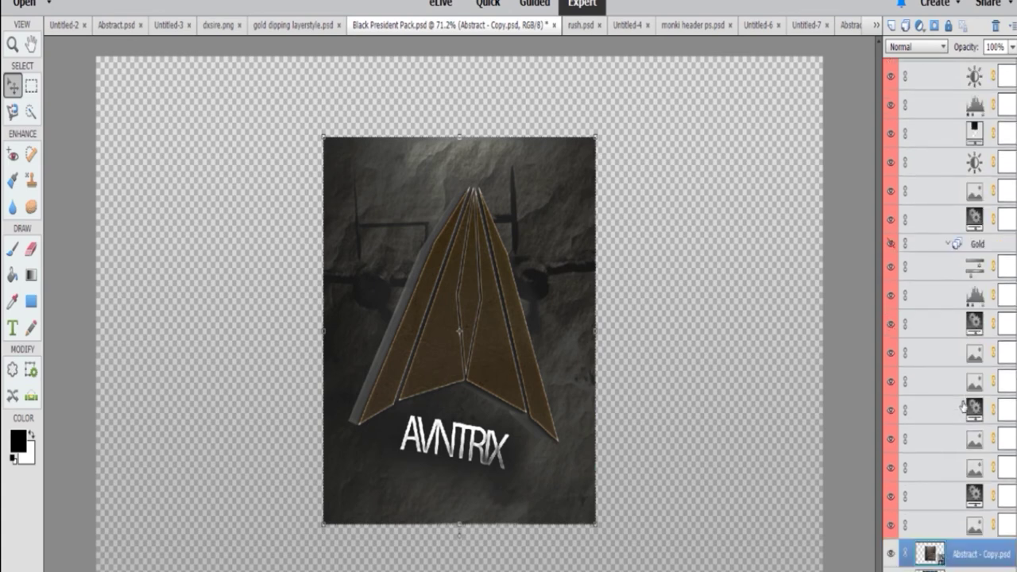
pyautogui.scroll(4, 956, 471)
pyautogui.scroll(-5, 956, 471)
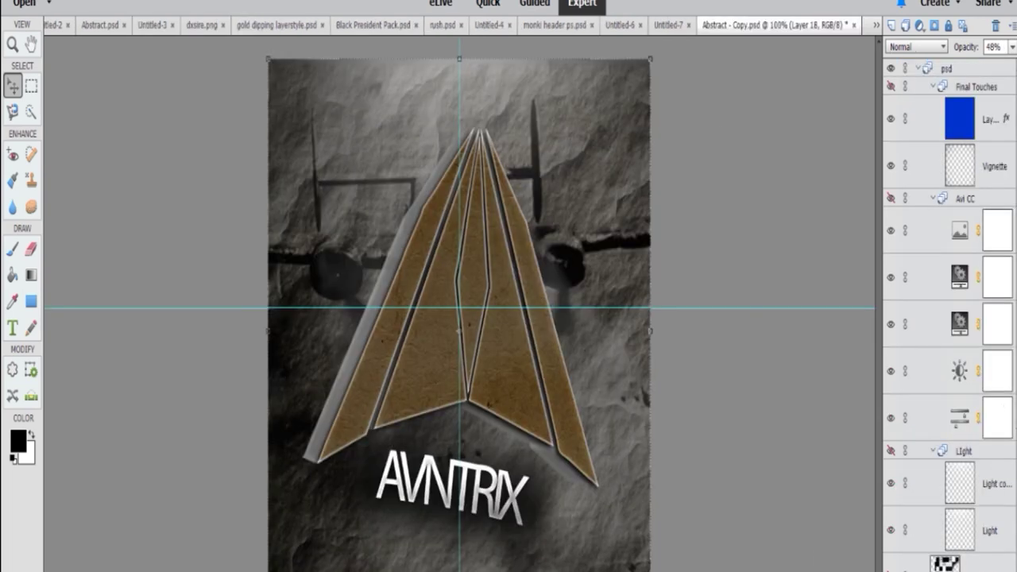
pyautogui.scroll(-3, 904, 367)
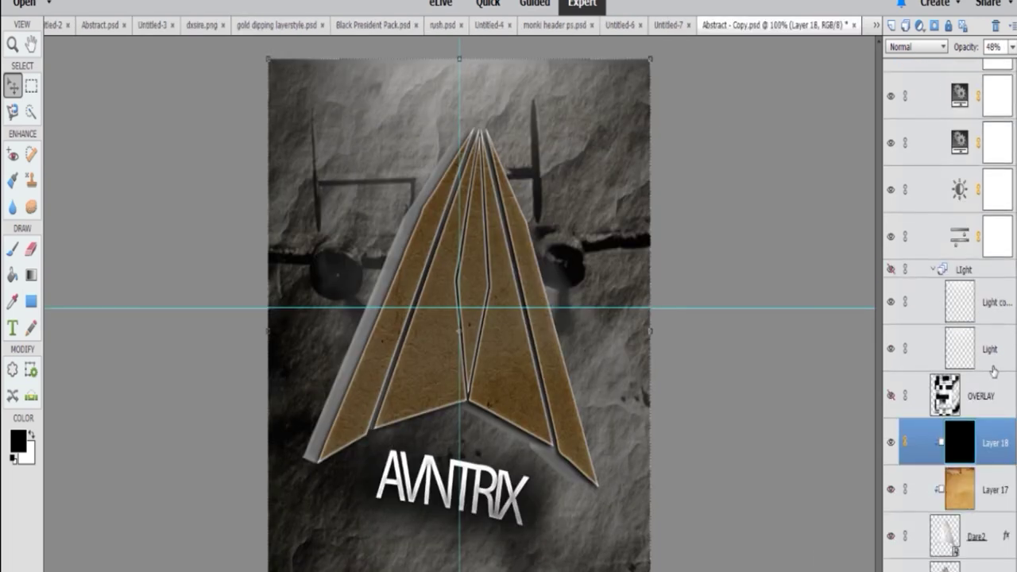
pyautogui.scroll(-2, 903, 366)
pyautogui.click(982, 420)
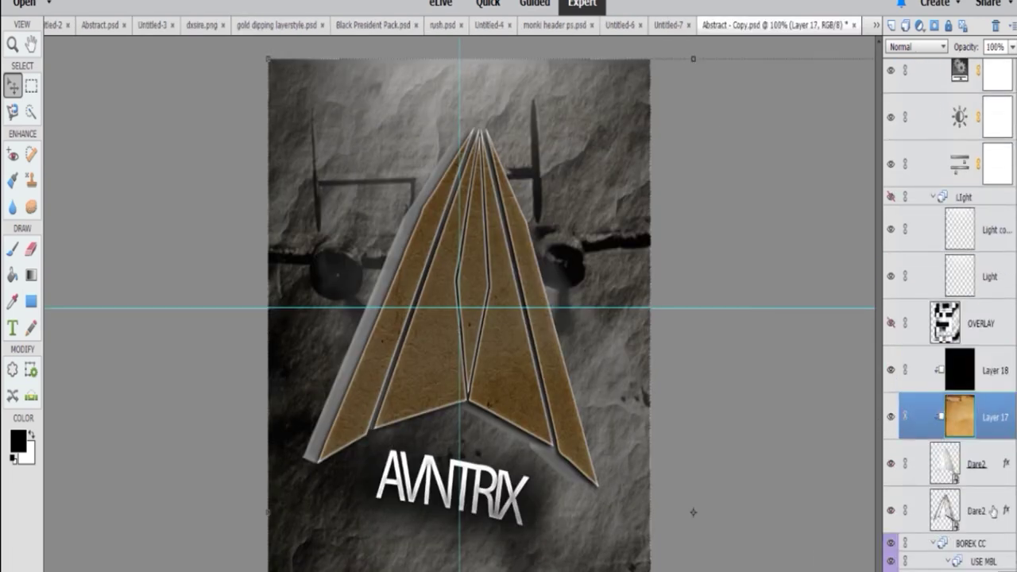
pyautogui.click(974, 372)
pyautogui.scroll(-5, 941, 405)
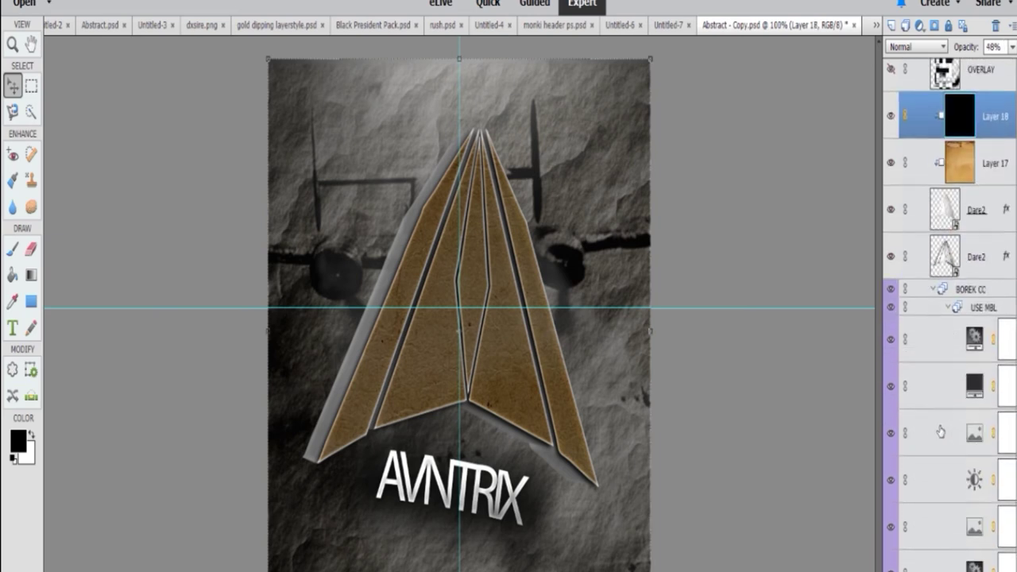
pyautogui.hotkey('alt', ',')
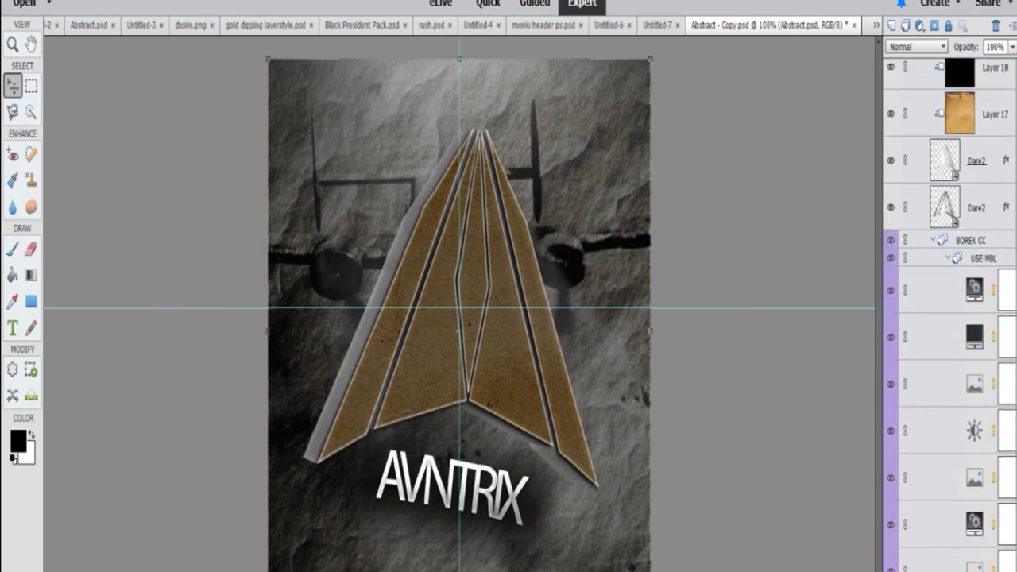
pyautogui.scroll(8, 949, 318)
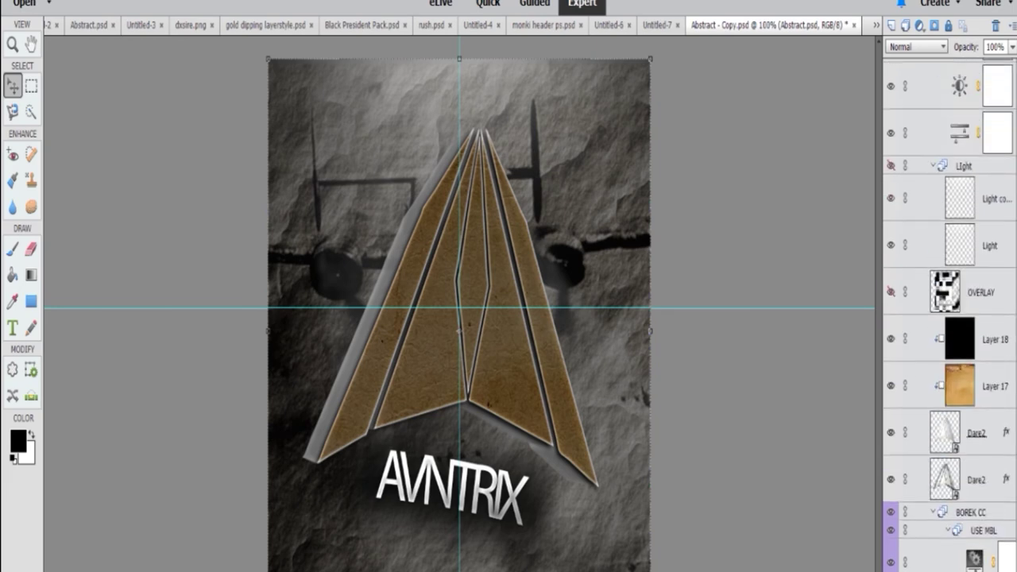
pyautogui.hotkey('ctrl', 'shift', 'Tab')
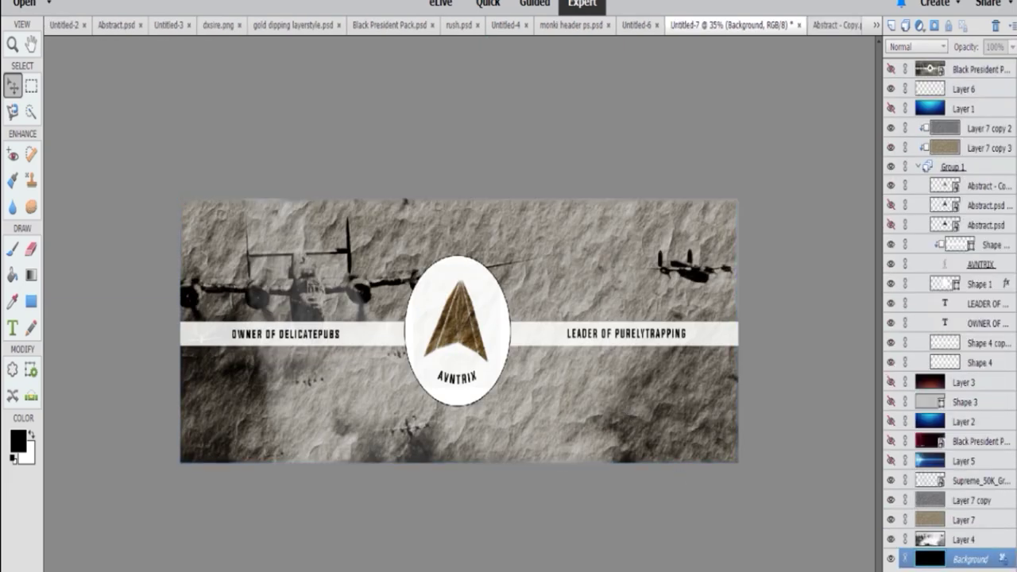
# Cycle through Abstract - Copy, Untitled-3 and the AVNTRIX banner to the Untitled-2 Dxsire header
pyautogui.hotkey('ctrl', 'Tab')
pyautogui.scroll(10, 930, 239)
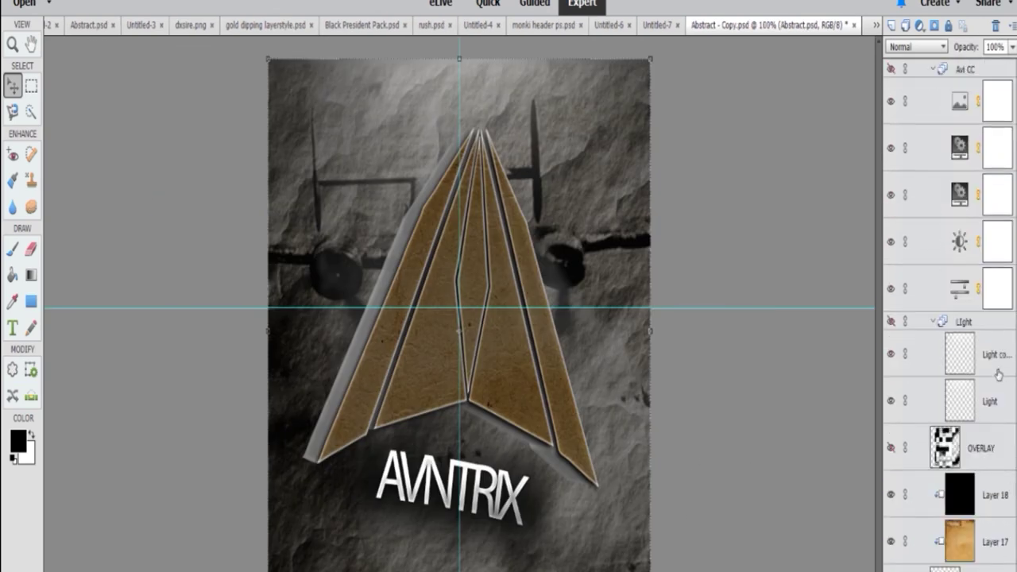
pyautogui.scroll(-2, 930, 239)
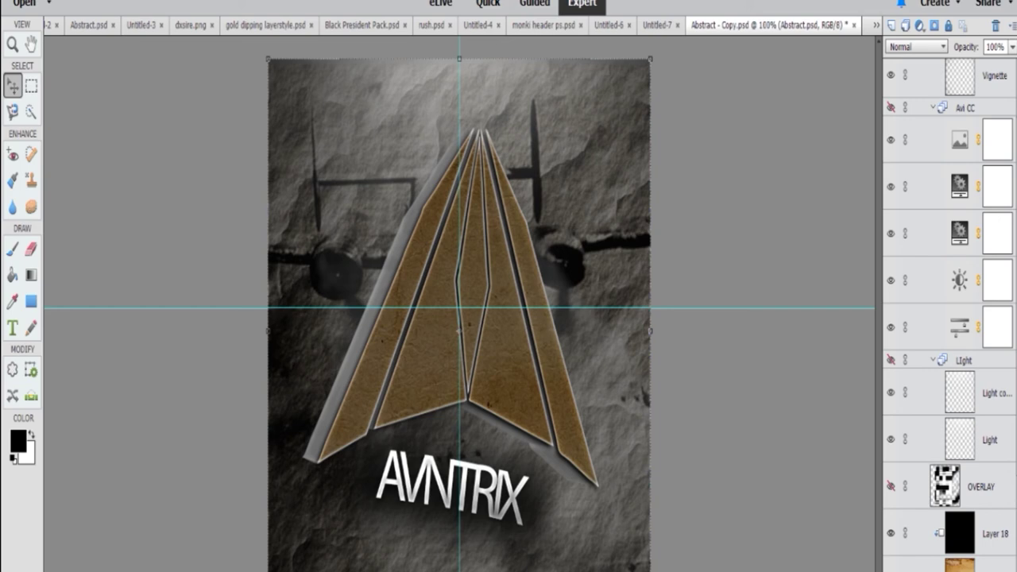
pyautogui.hotkey('ctrl', 'Tab')
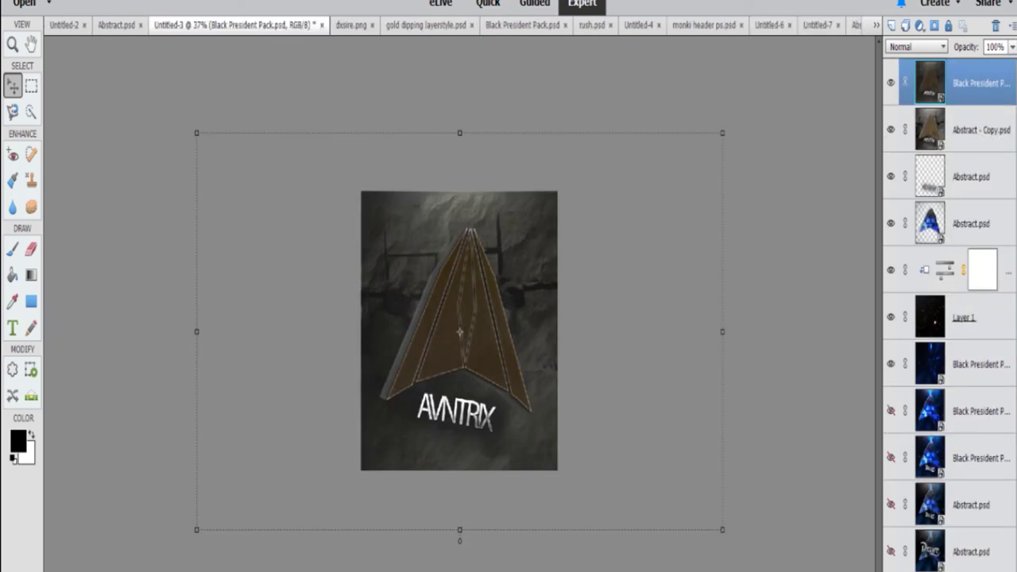
pyautogui.hotkey('ctrl', 'Tab')
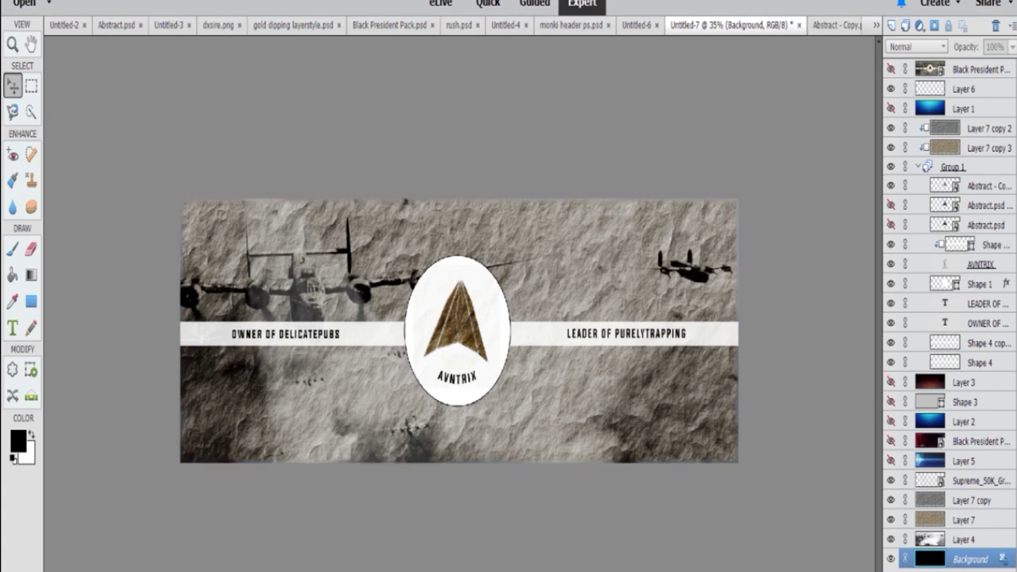
pyautogui.hotkey('ctrl', 'Tab')
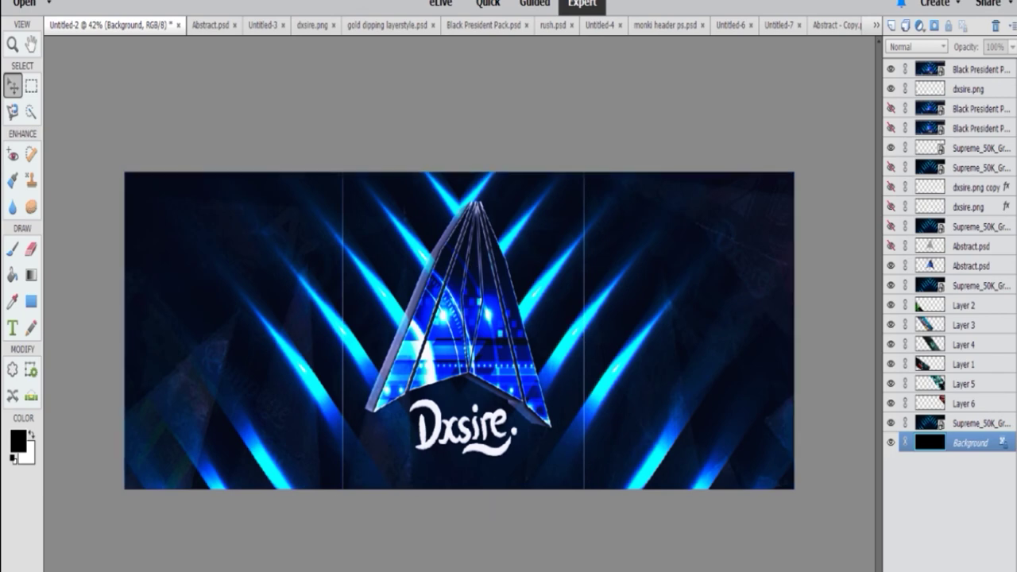
# Cycle through Abstract - Copy, monki header and Untitled-2 to the Untitled-7 AVNTRIX banner
pyautogui.hotkey('ctrl', 'Tab')
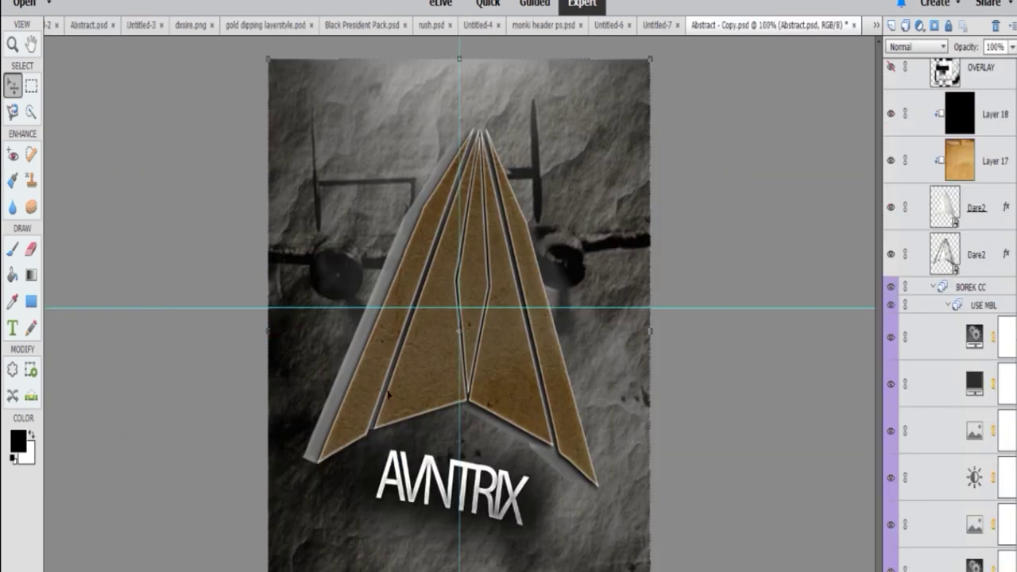
pyautogui.hotkey('ctrl', 'Tab')
pyautogui.hotkey('ctrl', 'Tab')
pyautogui.hotkey('ctrl', 'Tab')
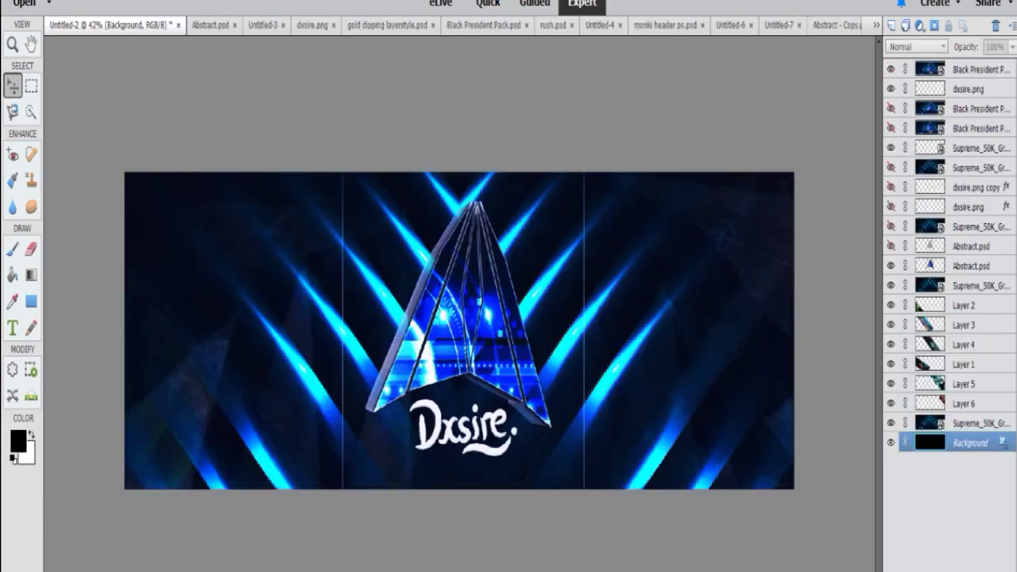
pyautogui.hotkey('ctrl', 'Tab')
pyautogui.hotkey('ctrl', 'Tab')
pyautogui.hotkey('ctrl', 'Tab')
pyautogui.hotkey('ctrl', 'Tab')
pyautogui.hotkey('ctrl', 'Tab')
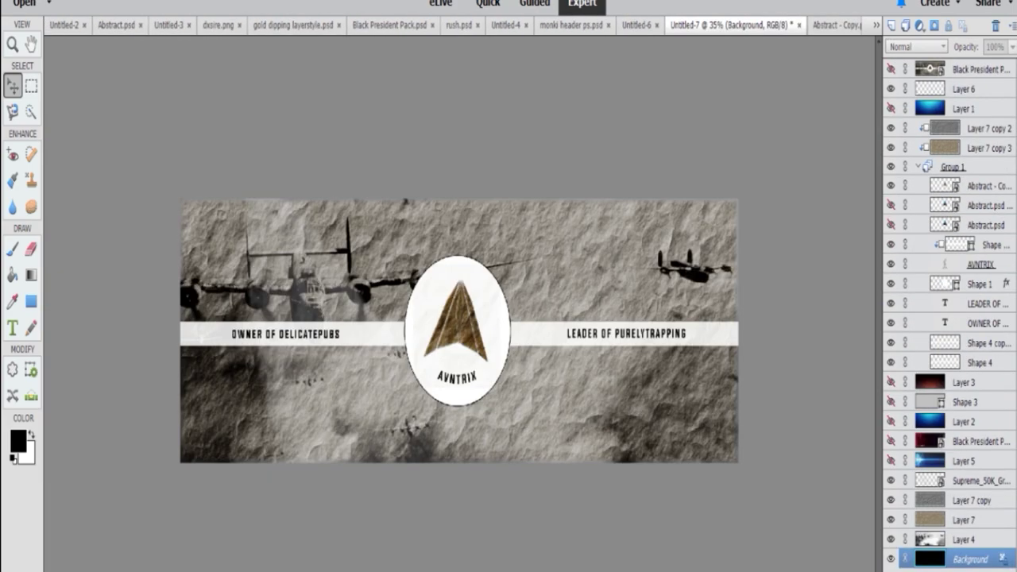
pyautogui.hotkey('ctrl', 'Tab')
pyautogui.hotkey('ctrl', 'Tab')
pyautogui.hotkey('ctrl', 'Tab')
pyautogui.hotkey('ctrl', 'Tab')
pyautogui.hotkey('ctrl', 'Tab')
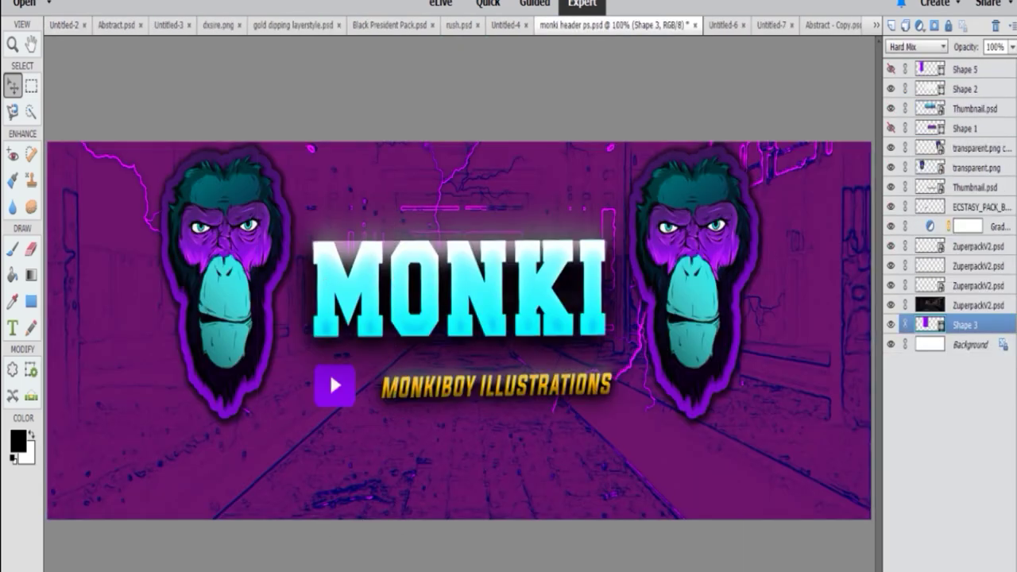
pyautogui.hotkey('ctrl', 'Tab')
pyautogui.hotkey('ctrl', 'Tab')
pyautogui.hotkey('ctrl', 'Tab')
pyautogui.hotkey('ctrl', 'Tab')
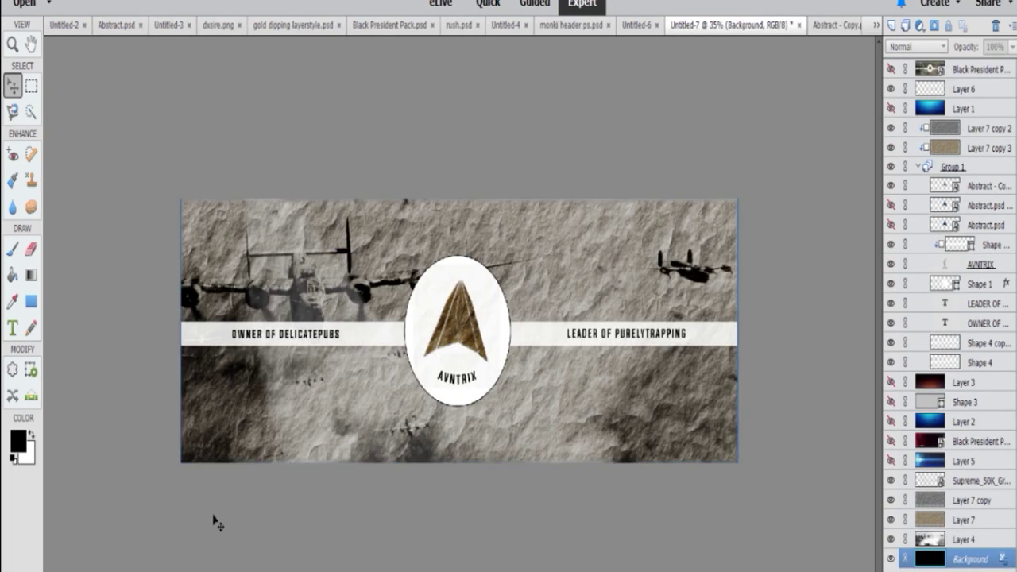